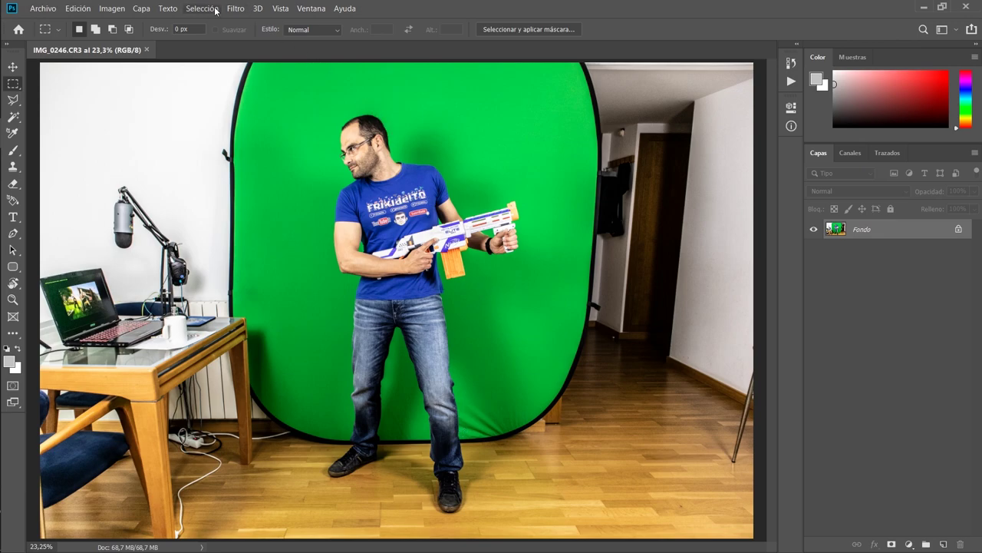
In the Actions panel, create a new action named 'recortar fondo croma verde'
left_click(316, 12)
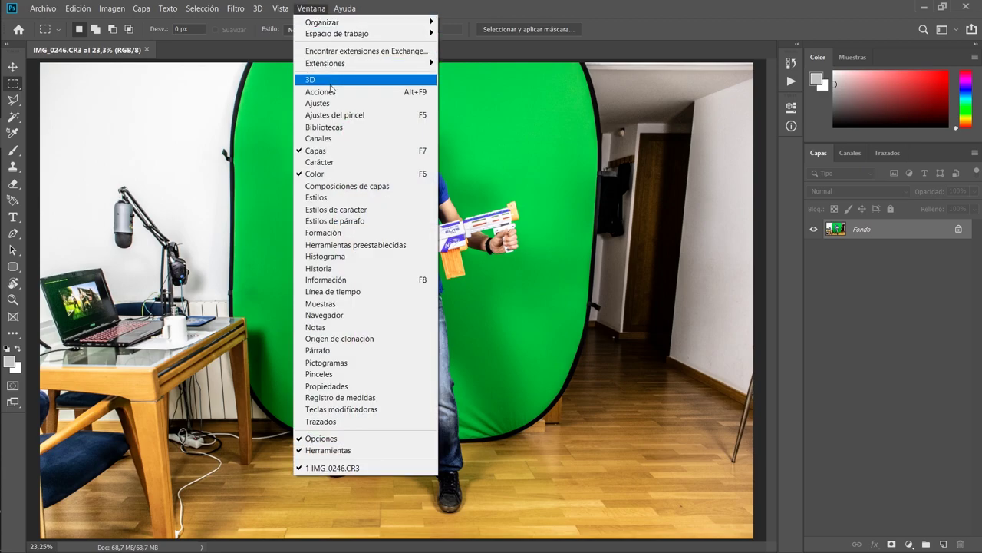
left_click(332, 95)
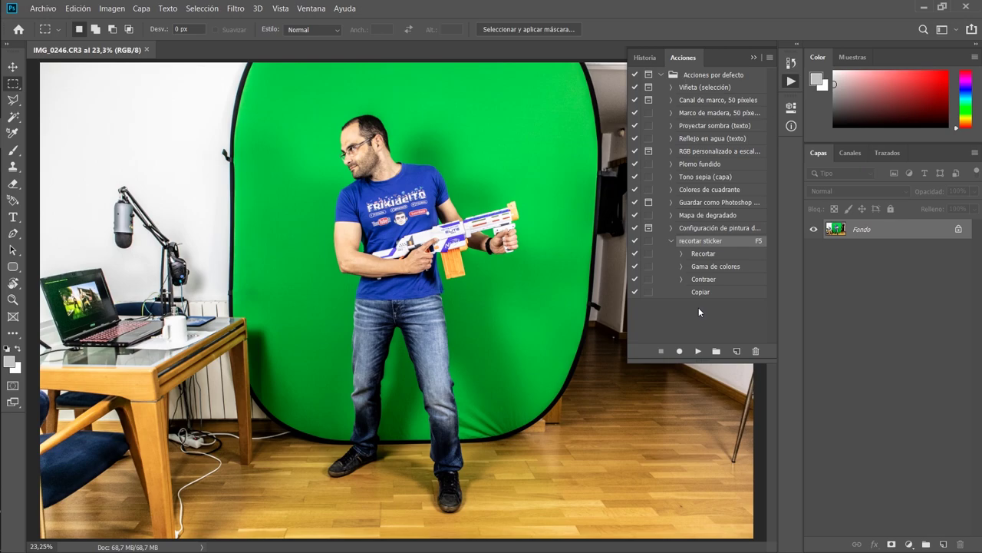
left_click(736, 351)
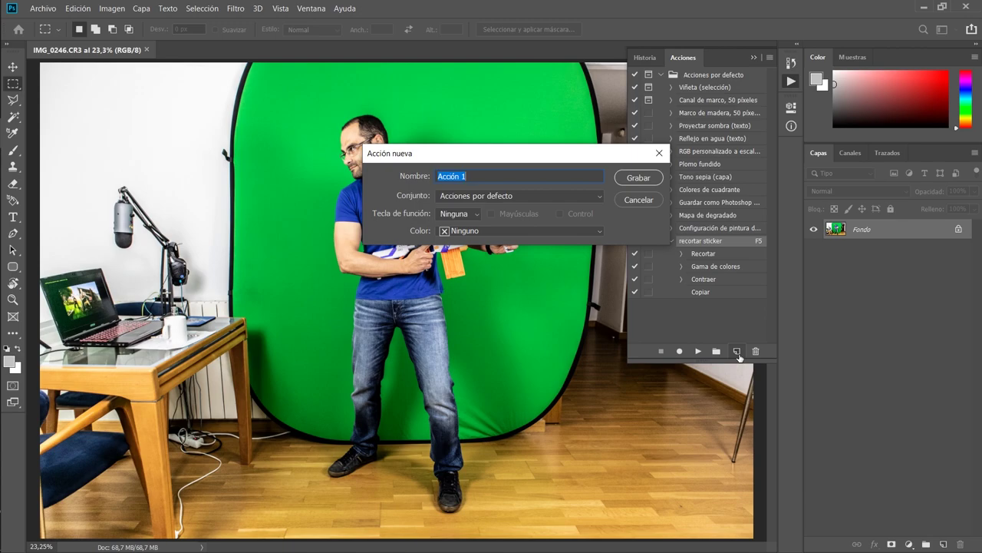
type("recortar fondo croma verde")
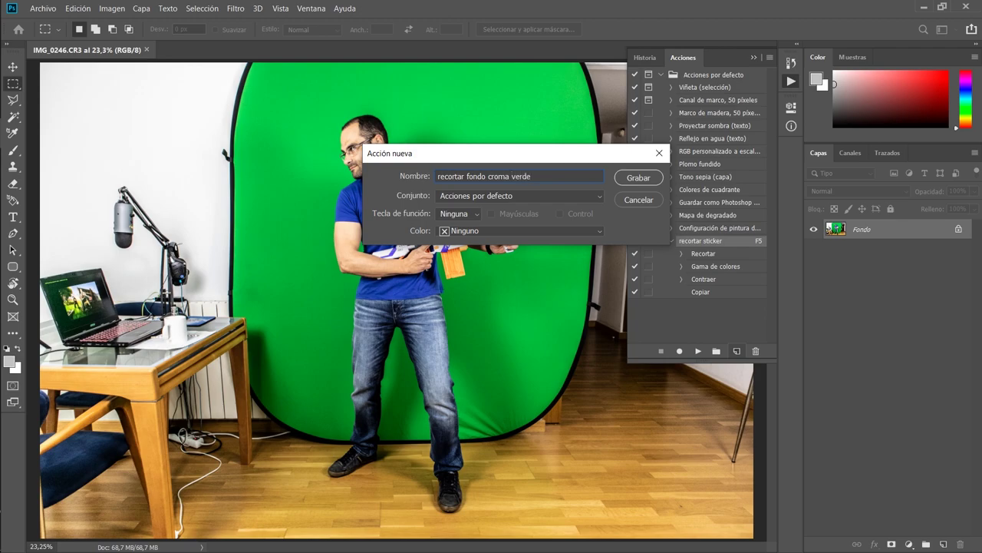
Try F12 with Shift and Control as the action's shortcut, then clear both modifiers
left_click(476, 218)
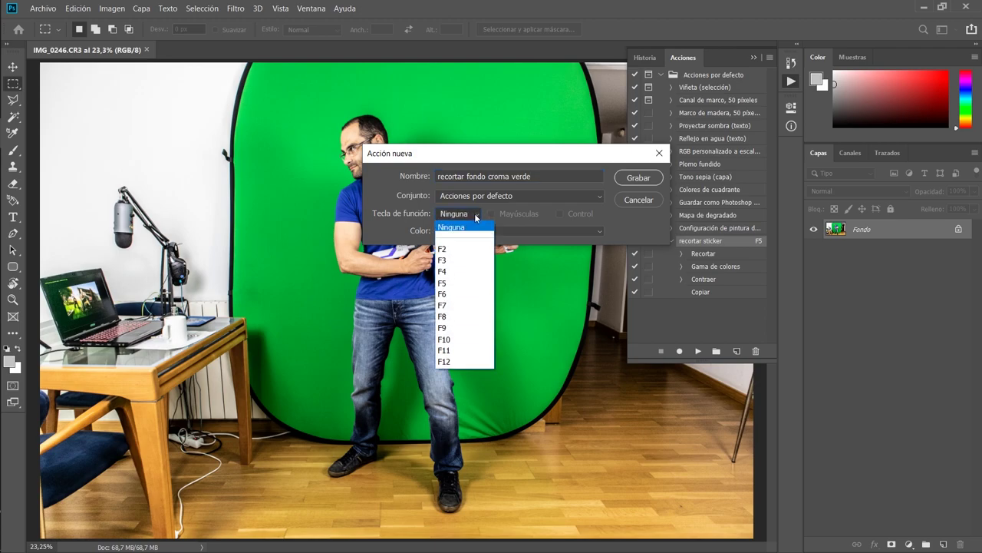
left_click(460, 365)
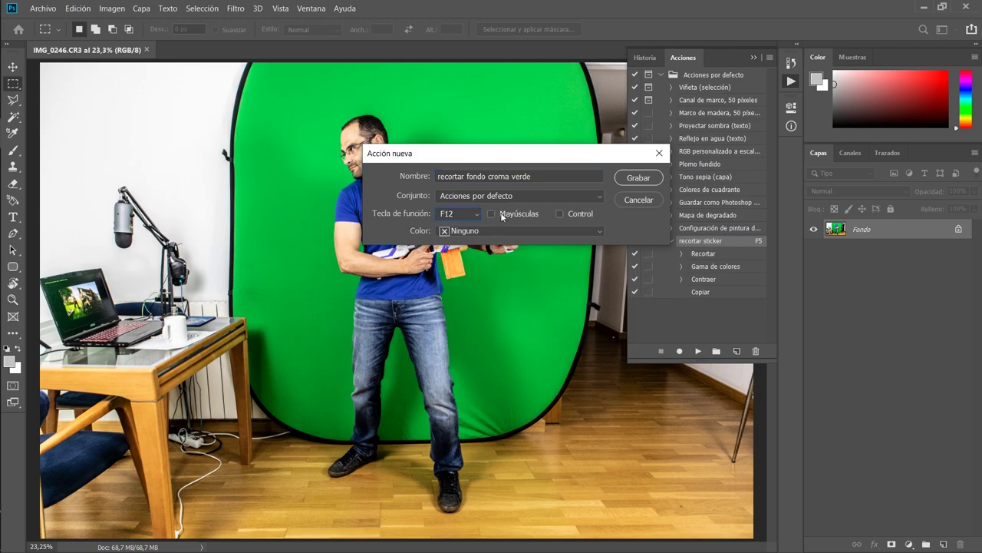
left_click(559, 213)
left_click(491, 213)
left_click(491, 215)
left_click(560, 215)
Avoid the conflicting Volver shortcut, assign F2 instead, and start recording the action
left_click(641, 179)
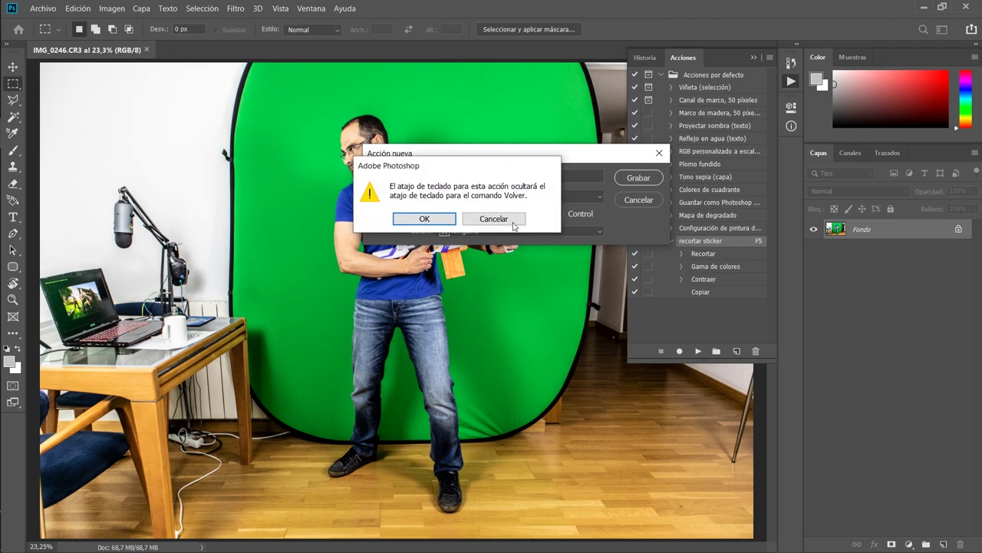
left_click(503, 220)
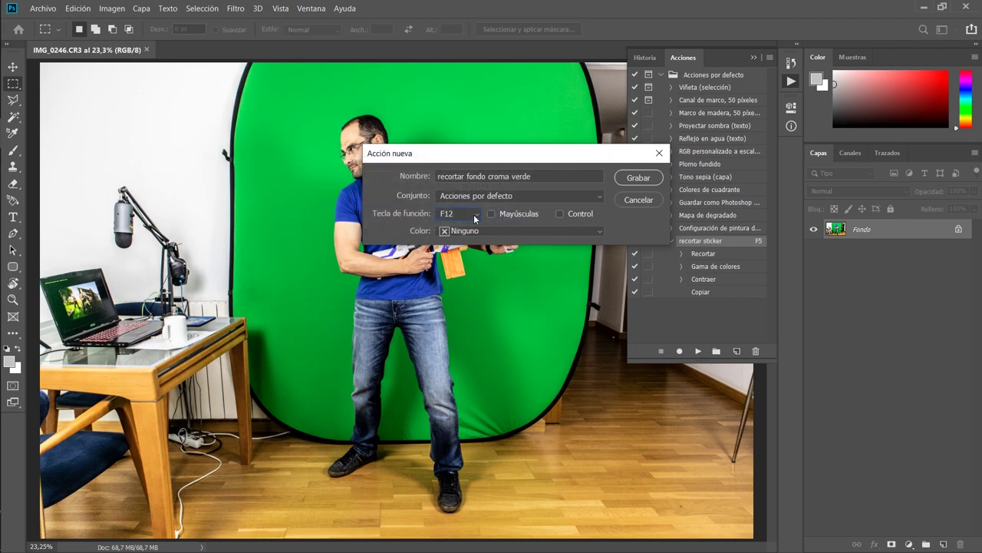
left_click(475, 218)
left_click(452, 254)
left_click(636, 181)
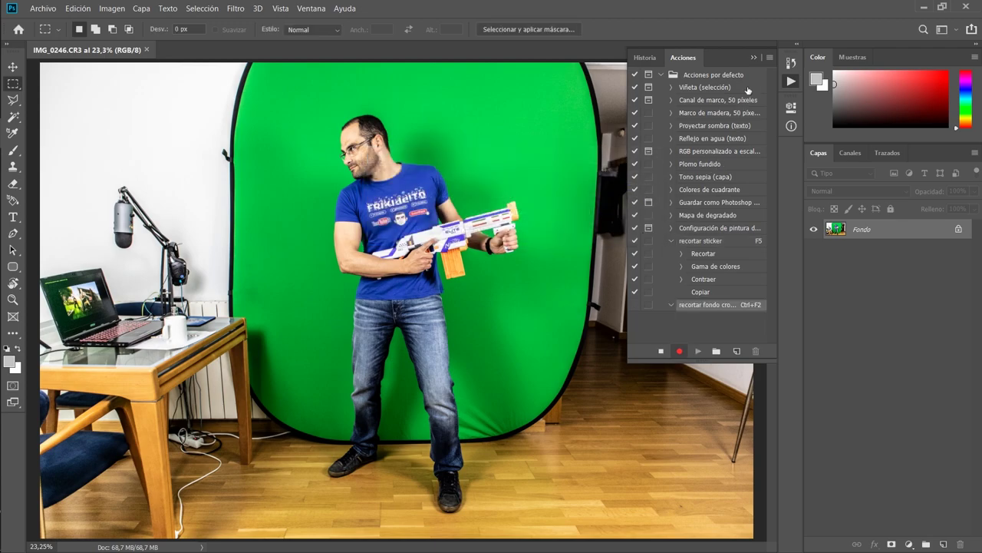
Collapse the Actions panel, switch the image to Lab Color mode, and show the Channels panel
left_click(757, 61)
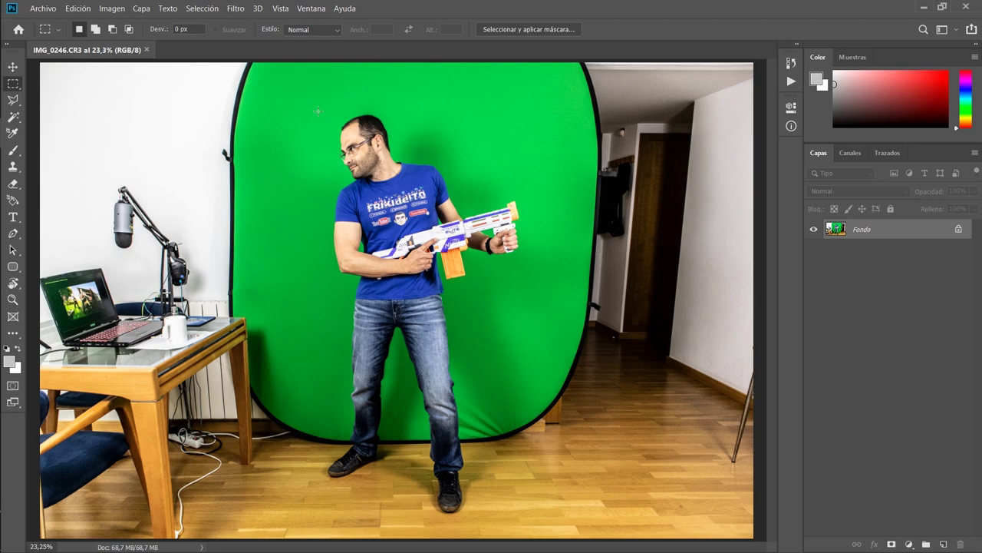
left_click(112, 8)
mouse_move(117, 22)
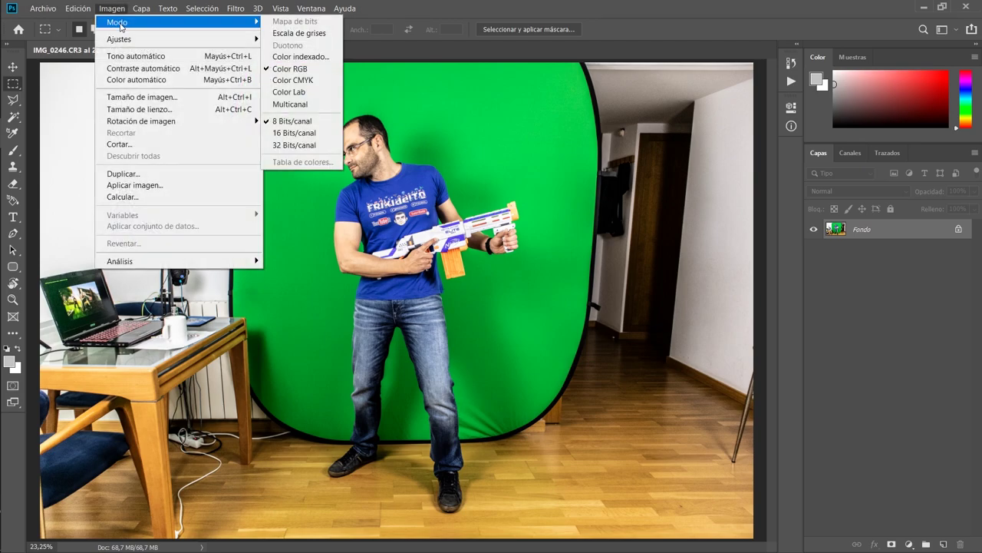
left_click(303, 91)
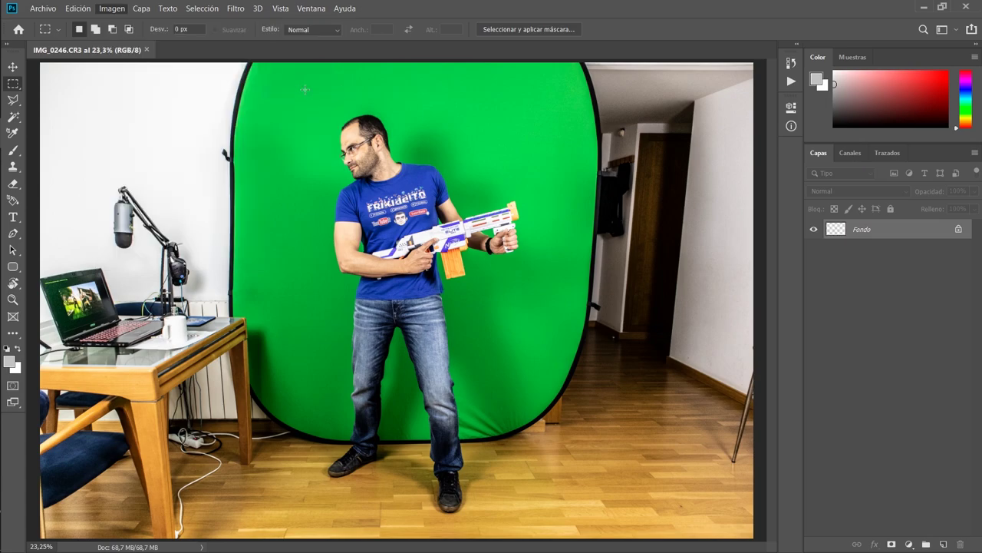
left_click(854, 153)
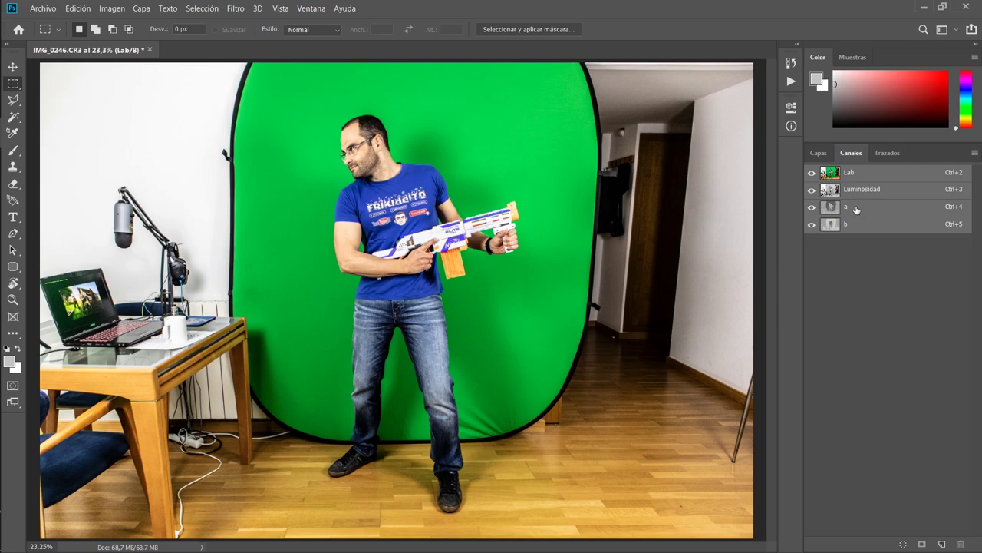
Duplicate the Lab a channel as 'a copia'
left_click(856, 209)
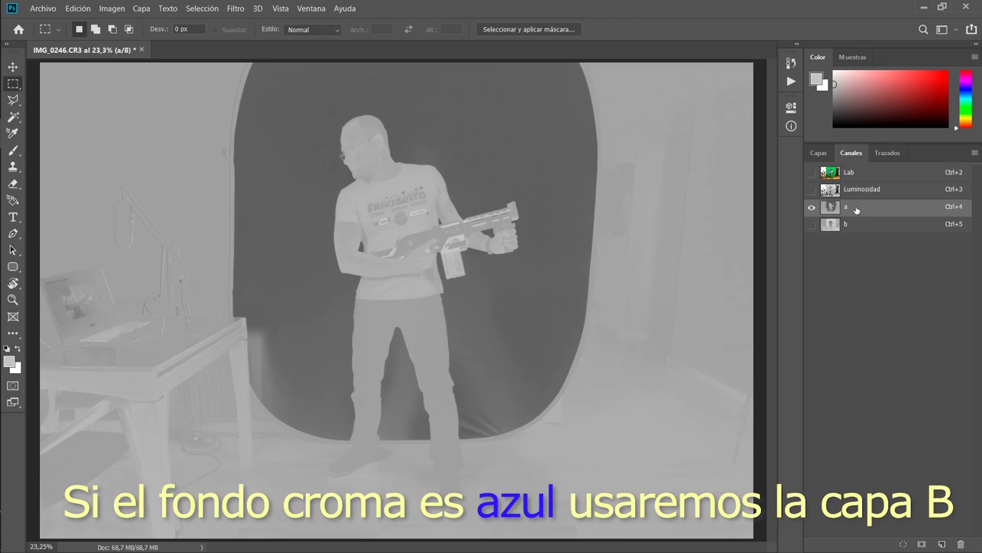
right_click(857, 209)
left_click(875, 214)
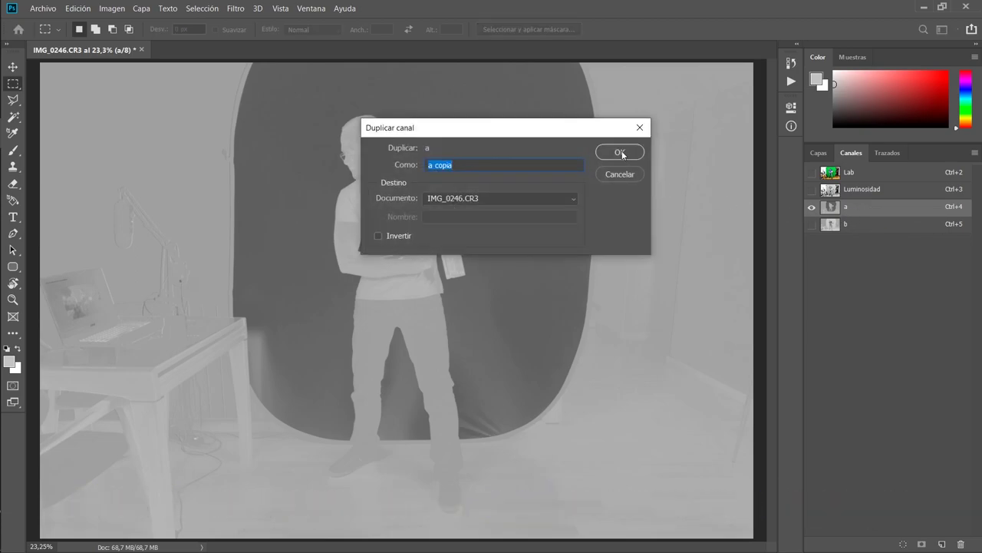
left_click(620, 153)
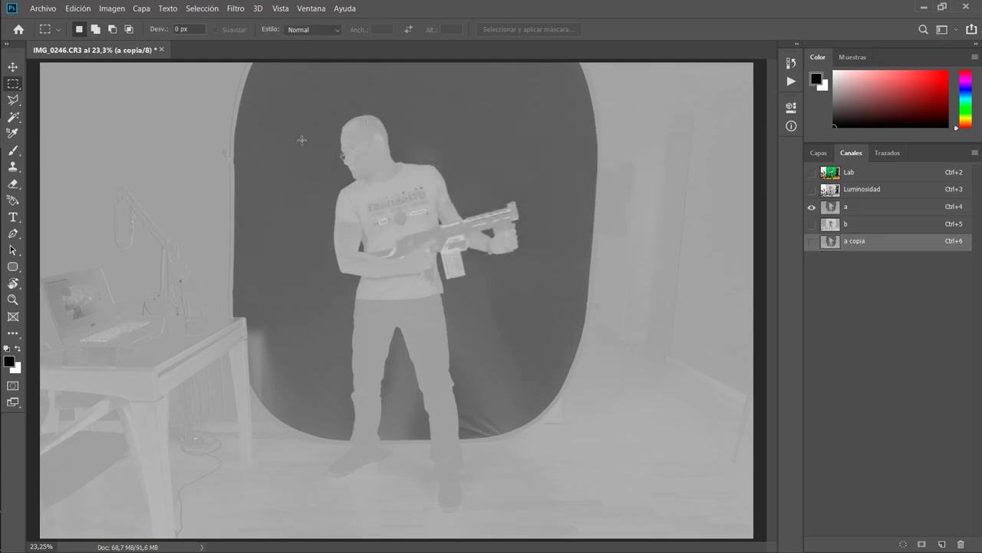
Convert the image back to RGB Color and hide the RGB channels, leaving only a copia visible
left_click(113, 9)
mouse_move(119, 22)
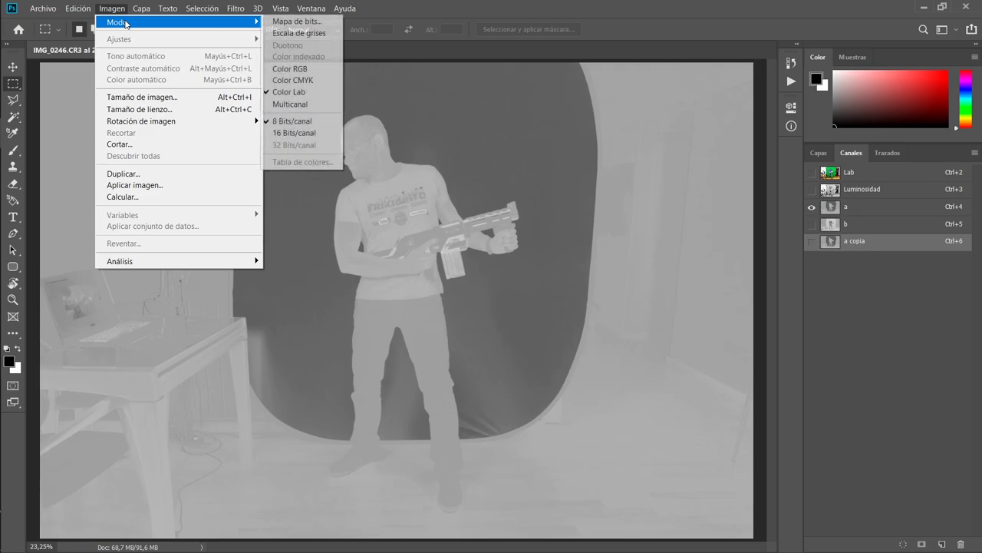
left_click(292, 69)
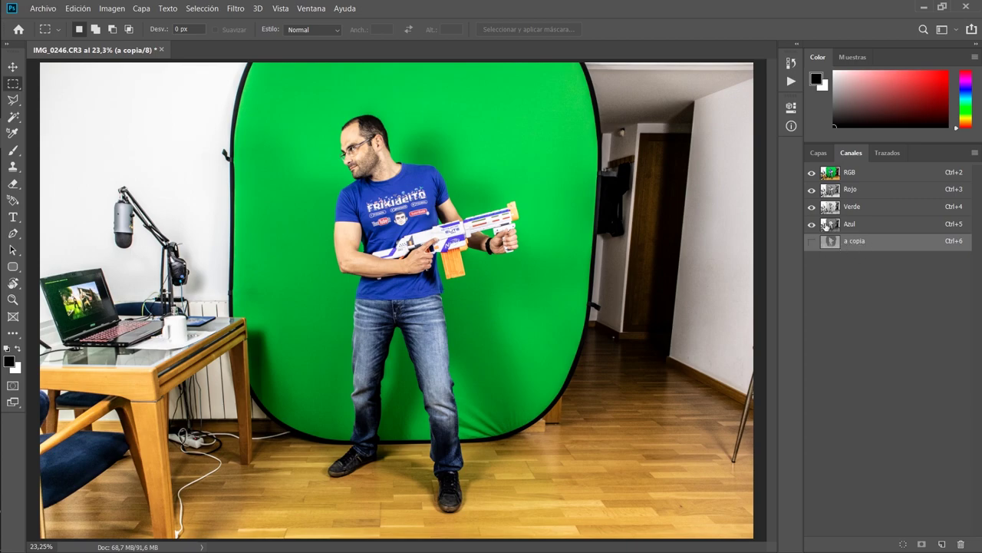
left_click_drag(812, 172, 812, 241)
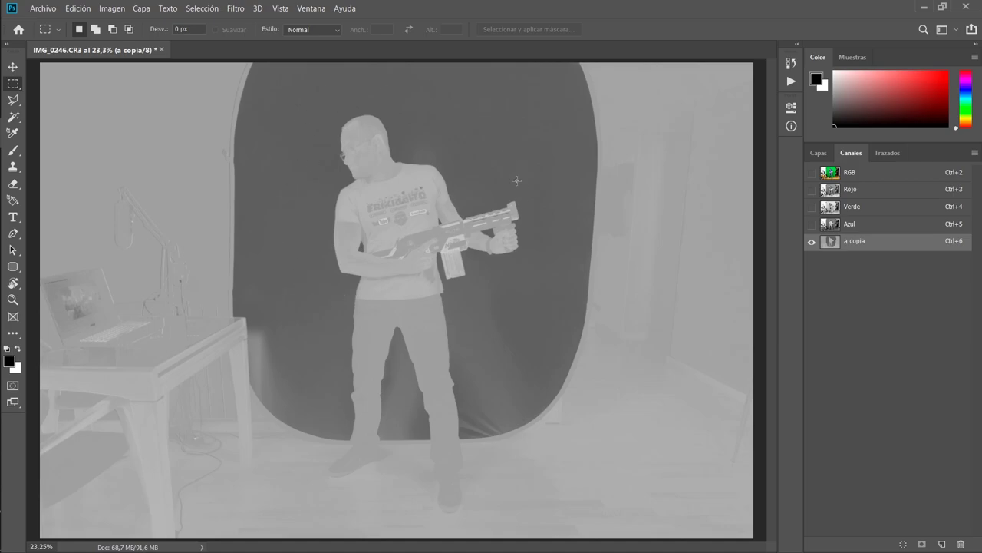
Fill the a copia channel with white using Superponer blending mode
left_click(78, 10)
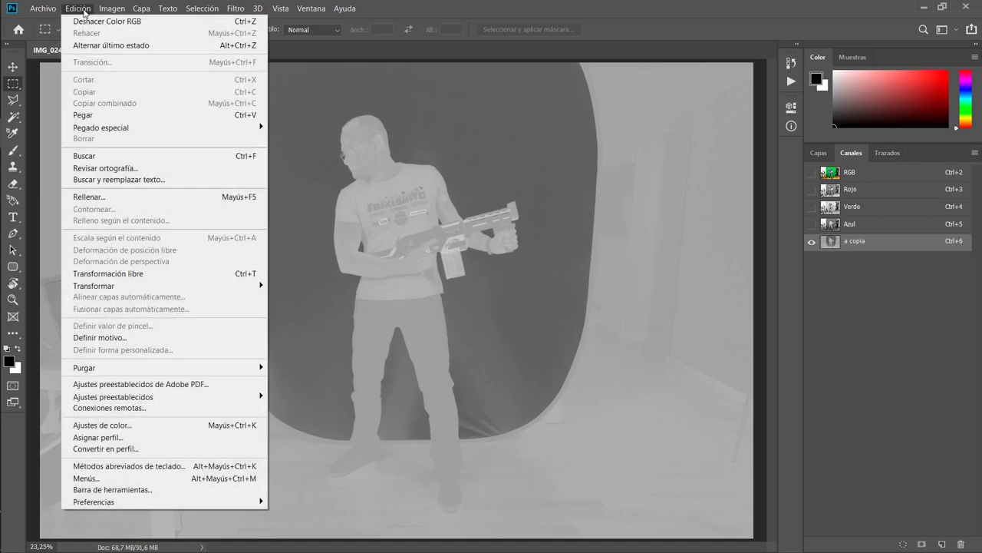
left_click(103, 197)
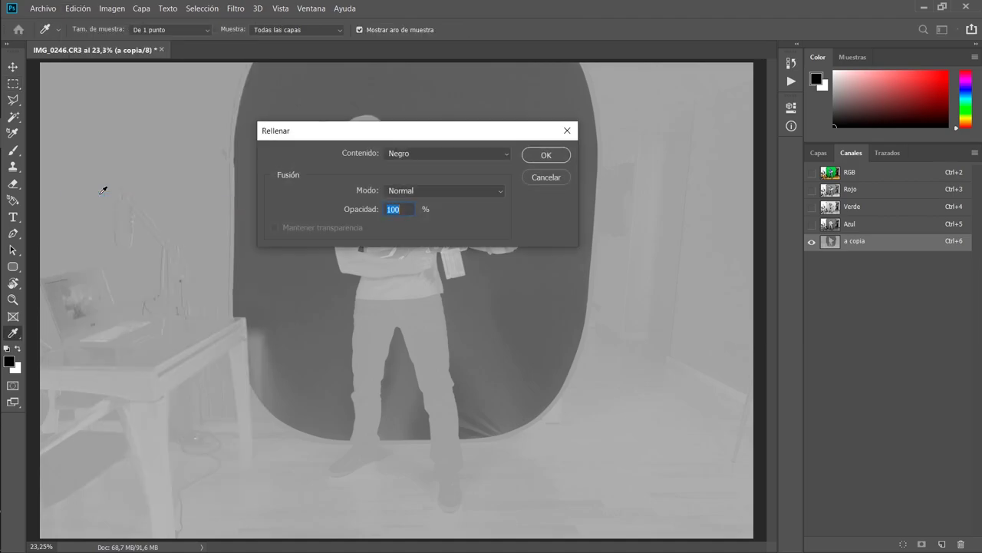
left_click(457, 156)
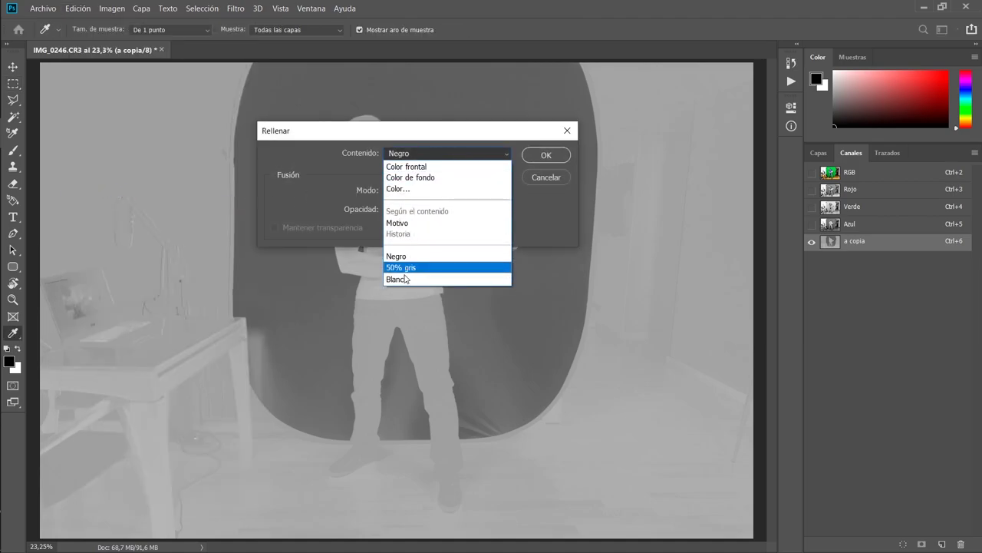
left_click(407, 277)
left_click(419, 194)
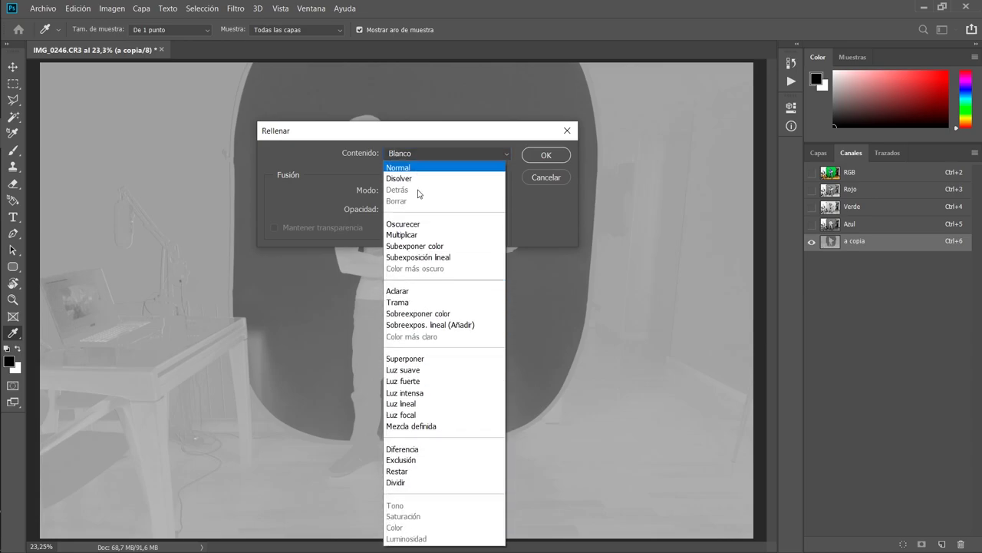
left_click(412, 357)
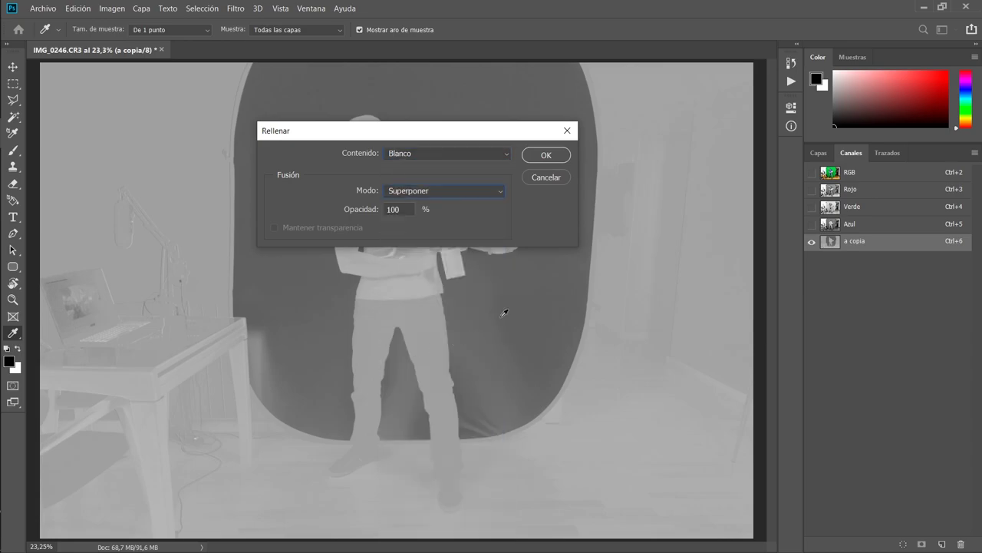
left_click(547, 157)
key("m")
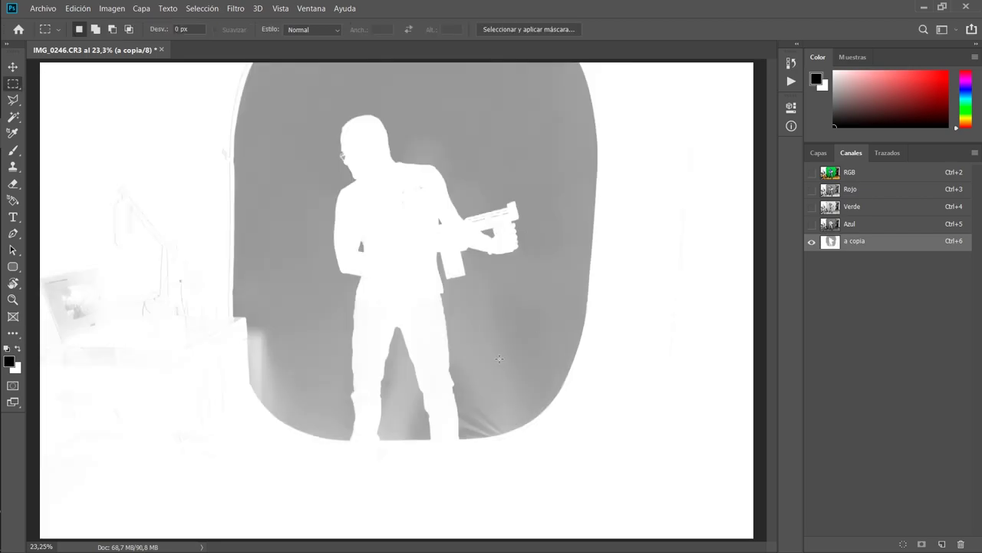
Fill a copia with black, then white, to darken the backdrop and brighten the man
left_click(86, 8)
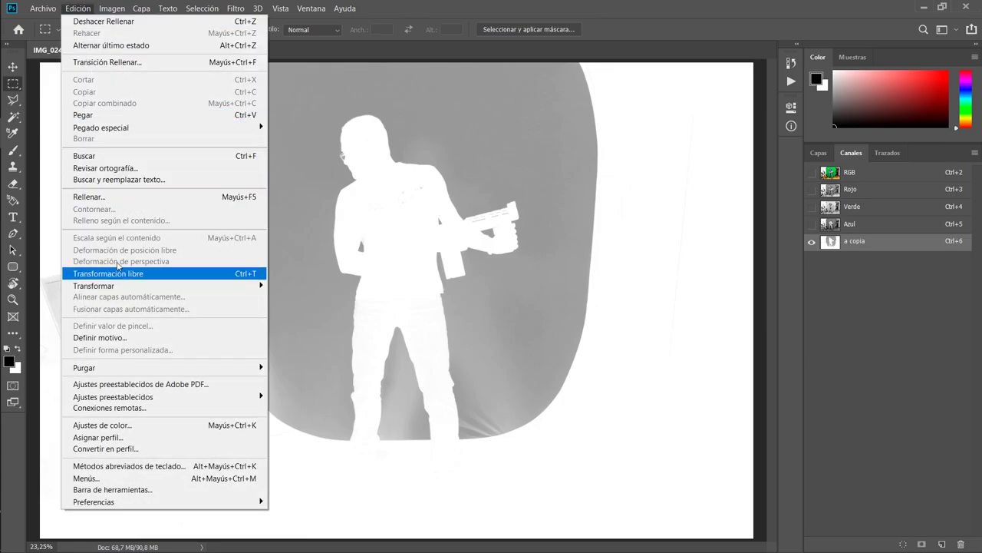
left_click(115, 200)
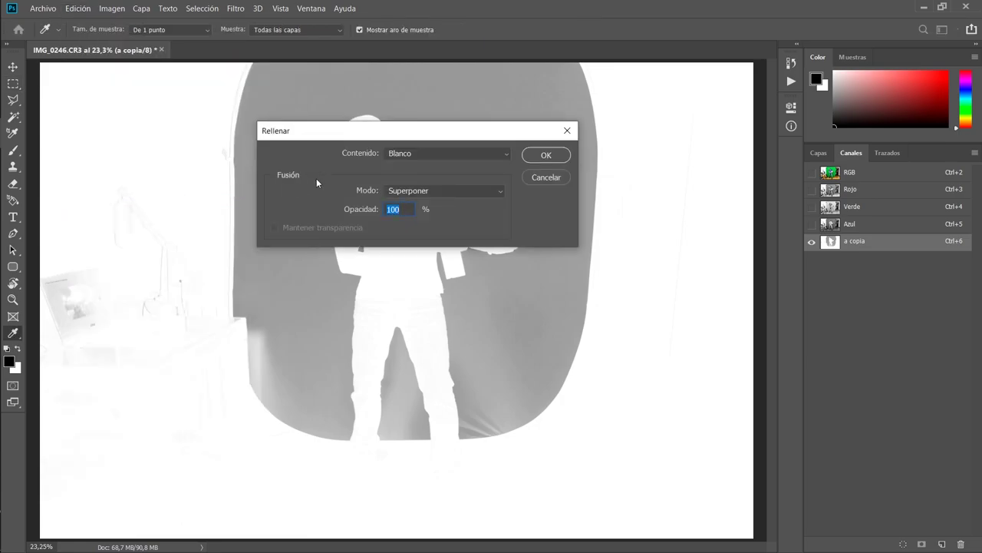
left_click(435, 156)
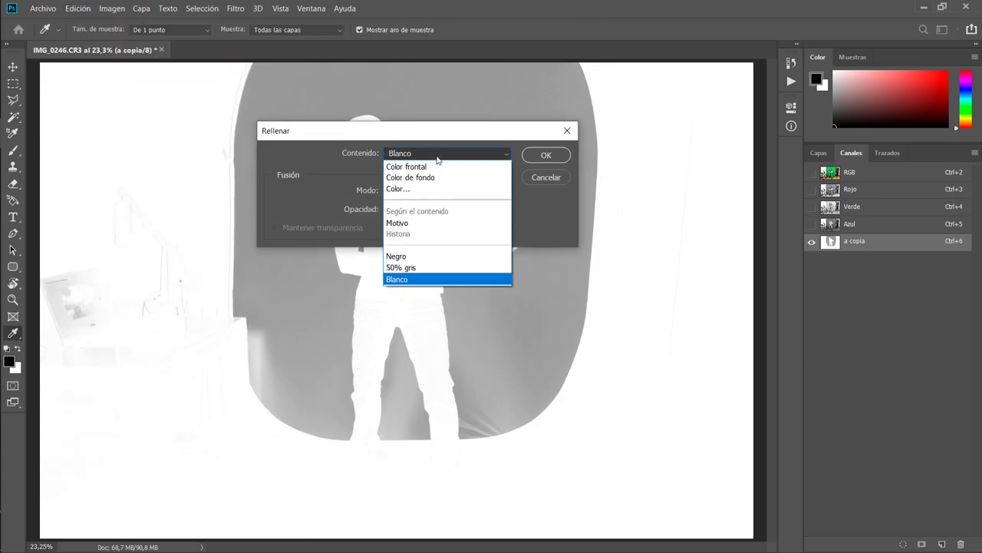
left_click(419, 255)
left_click(545, 154)
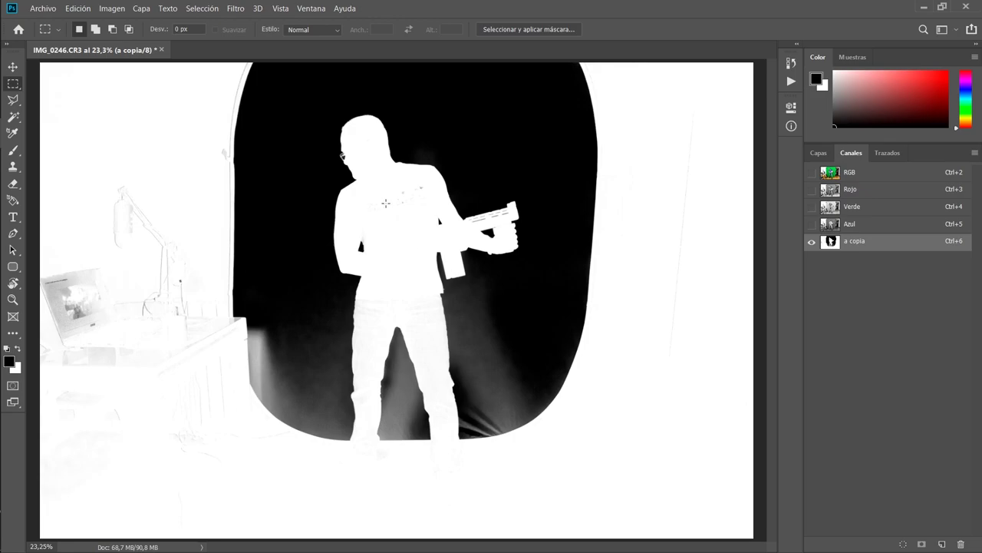
left_click(78, 8)
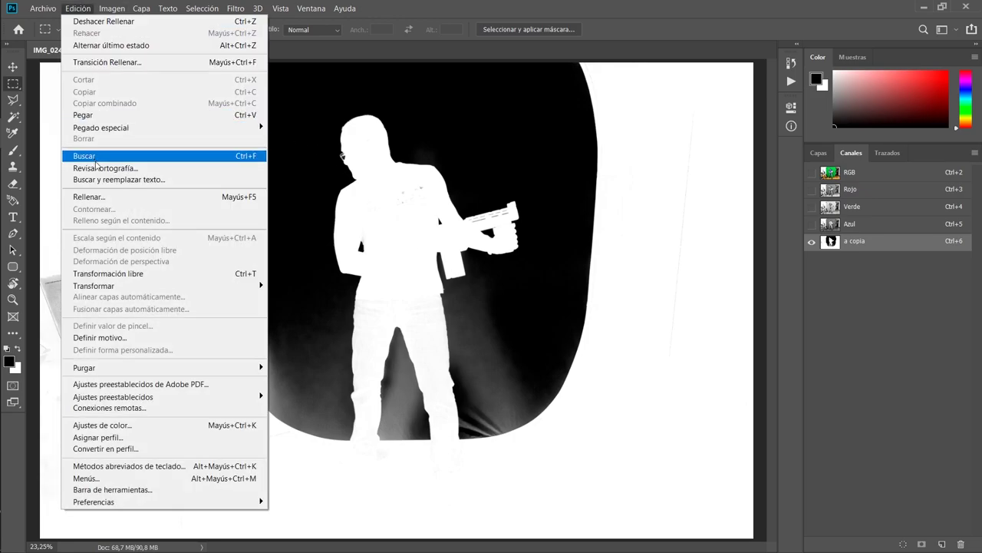
left_click(89, 197)
left_click(436, 155)
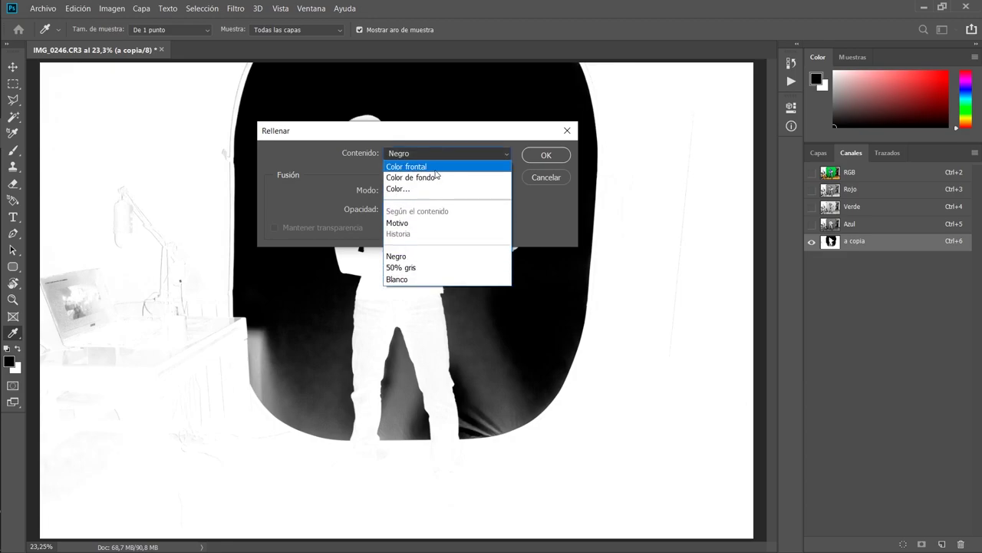
left_click(442, 279)
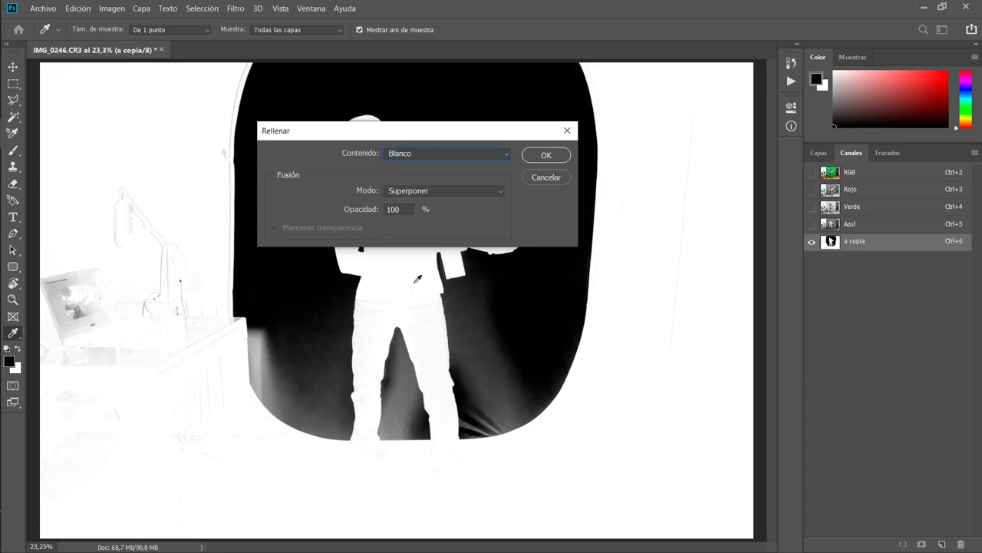
left_click(545, 156)
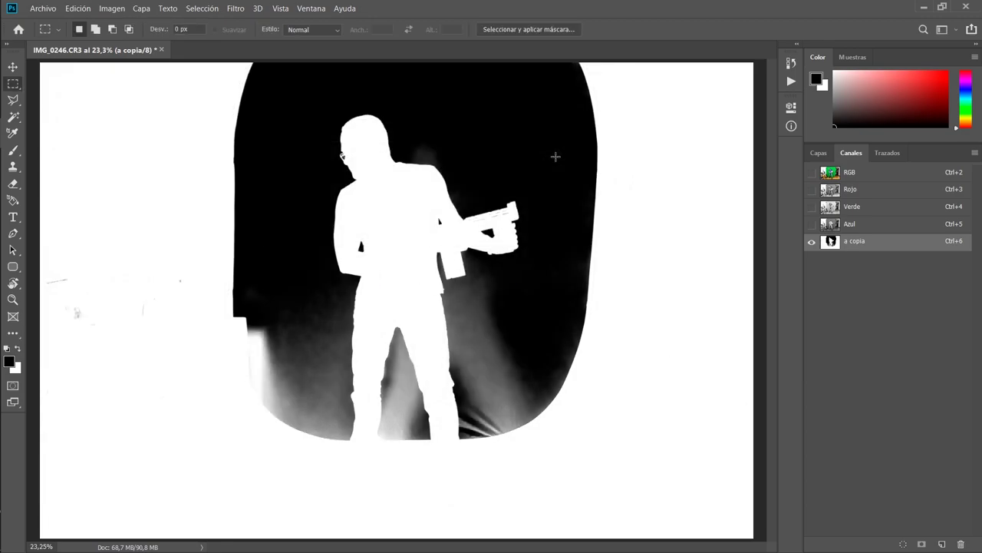
Apply a final black fill so the backdrop becomes solid black
left_click(78, 9)
left_click(120, 197)
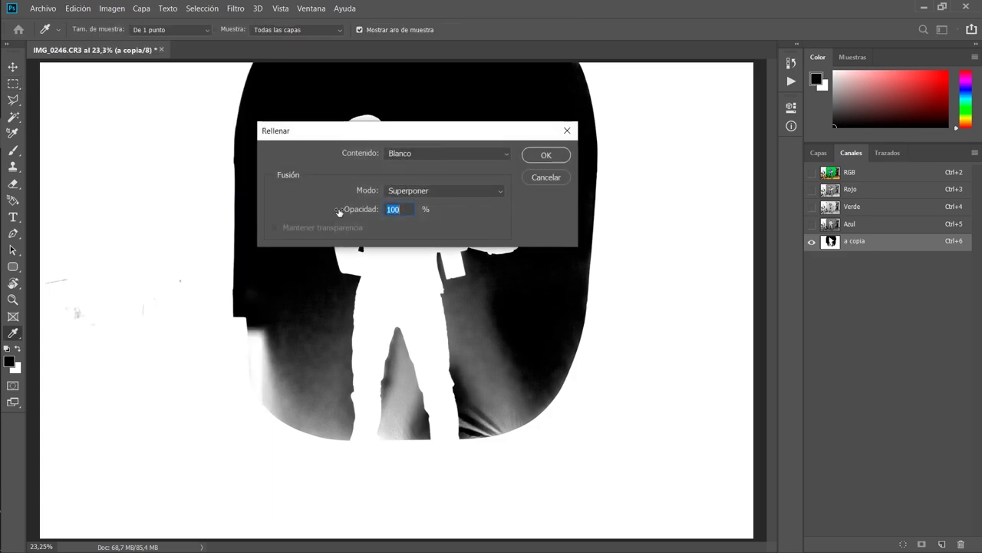
left_click(437, 153)
left_click(407, 255)
left_click(545, 155)
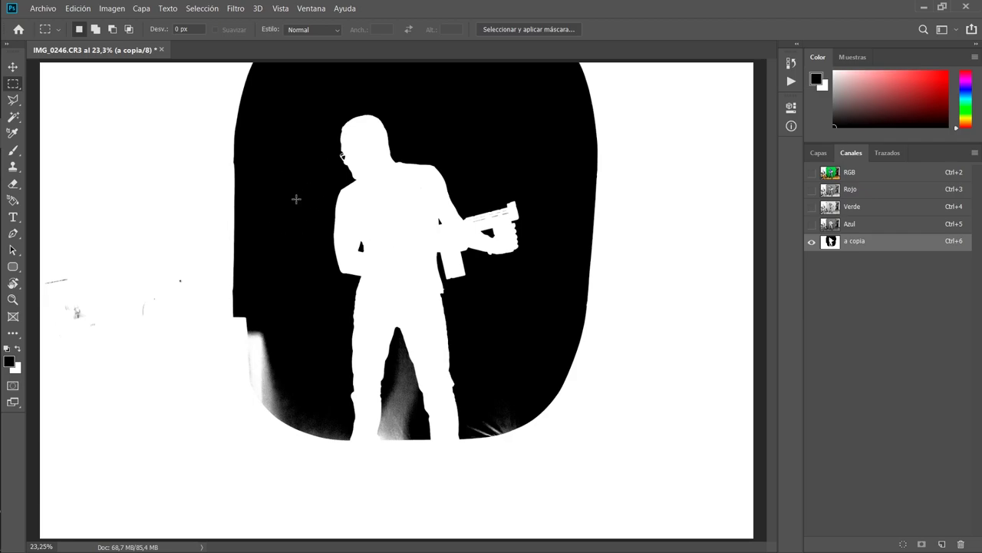
Load a copia as a selection and add it as a layer mask on the photo layer
left_click(903, 543)
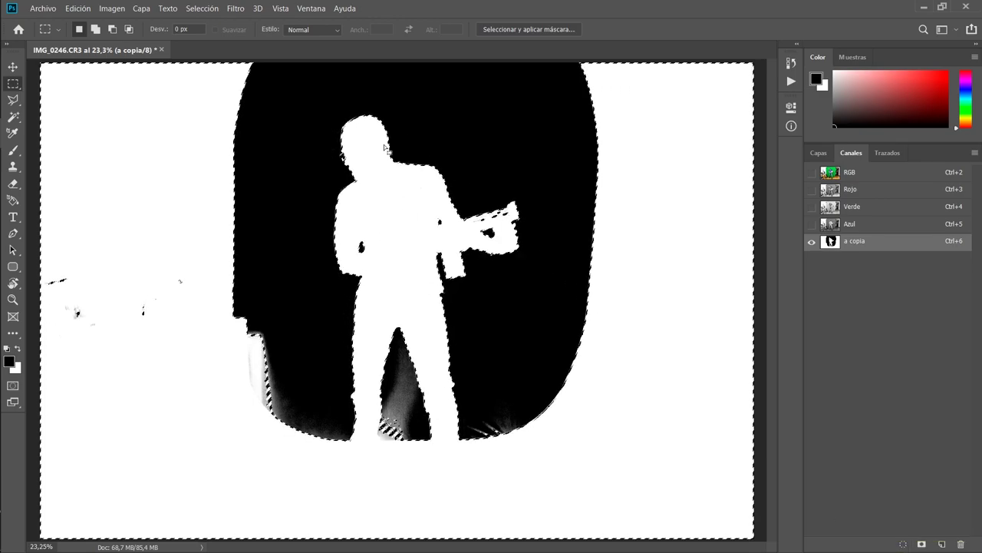
left_click(818, 153)
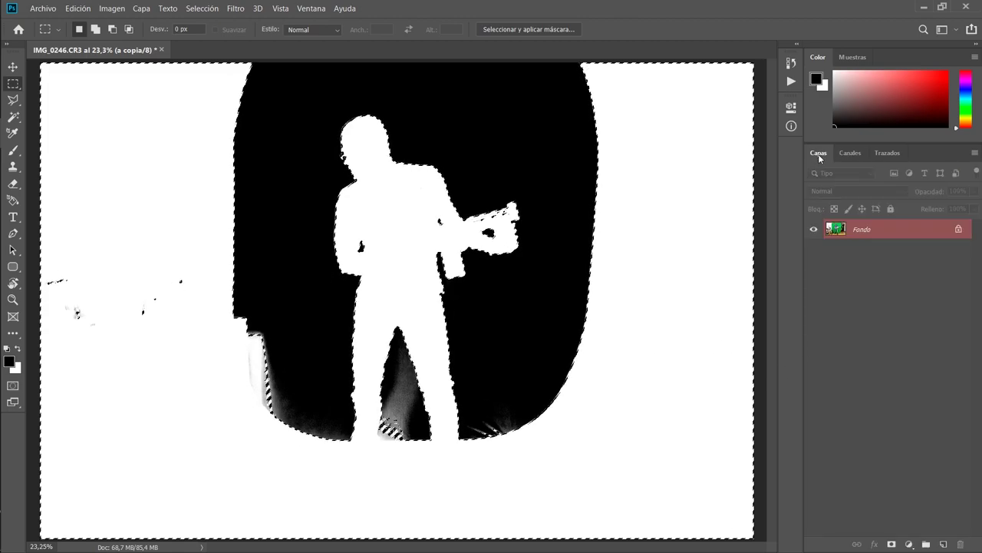
left_click(893, 544)
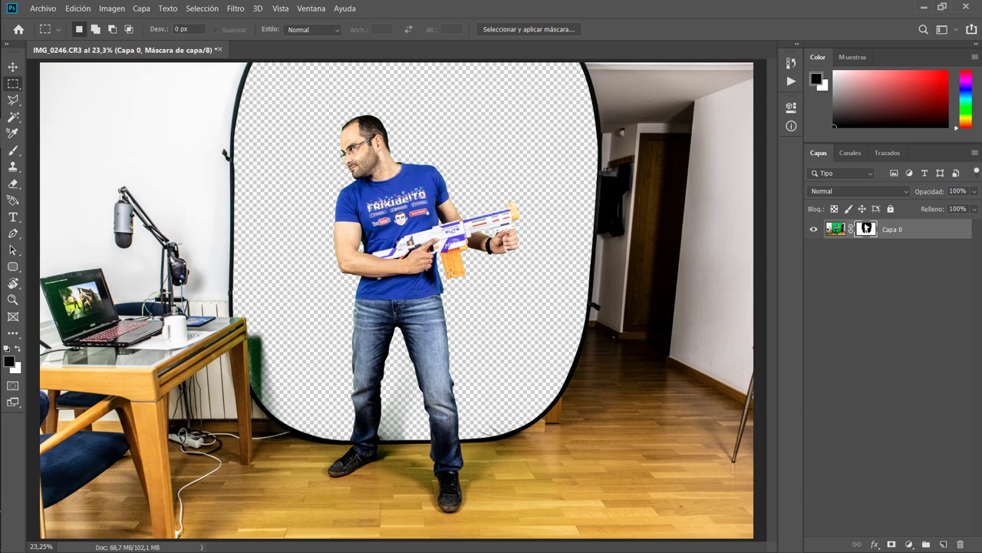
left_click(316, 8)
Stop recording the 'recortar fondo croma verde' action and close the masked test document
left_click(315, 91)
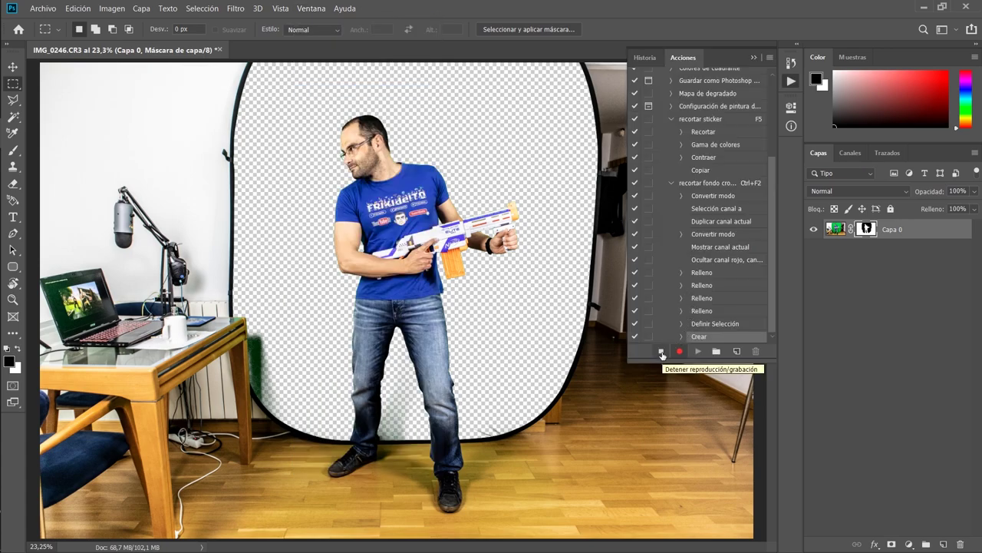
left_click(661, 352)
left_click(694, 187)
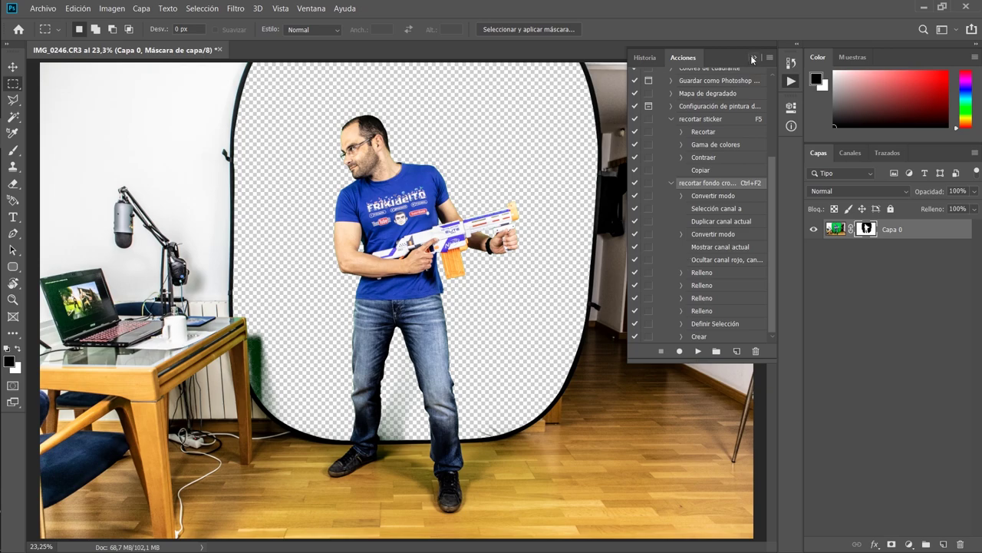
left_click(752, 60)
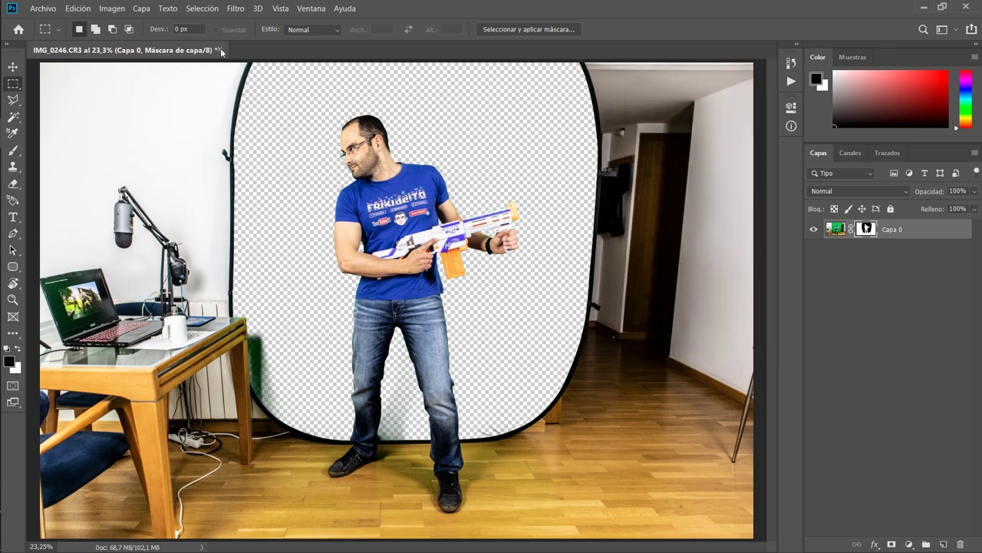
left_click(218, 50)
Close the test document without saving, then run the action with Ctrl+F2 on the original photo
left_click(494, 219)
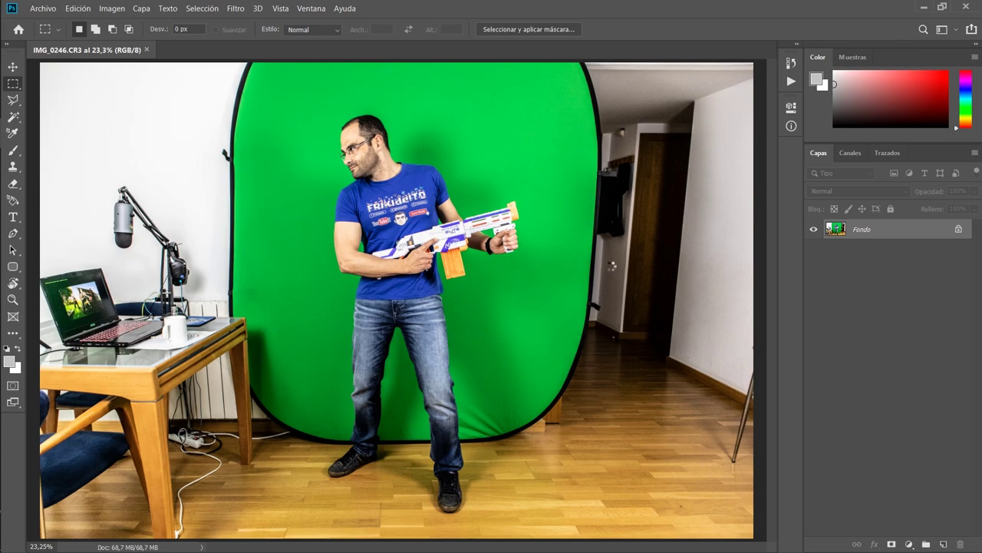
key("F2")
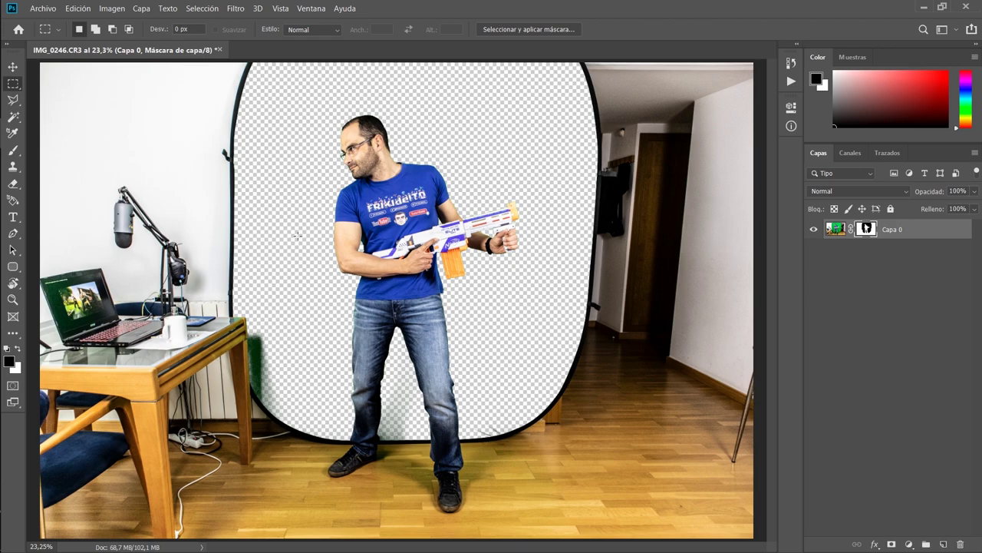
Fit the photo in view and trace a polygonal lasso from above the head, down the left side and around the feet
key("ctrl+0")
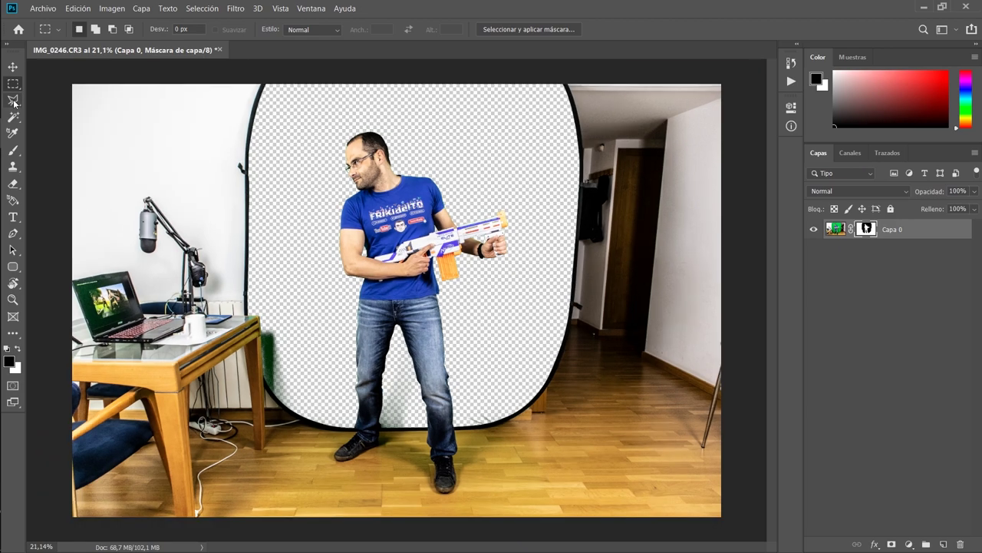
key("l")
left_click(318, 80)
left_click(318, 326)
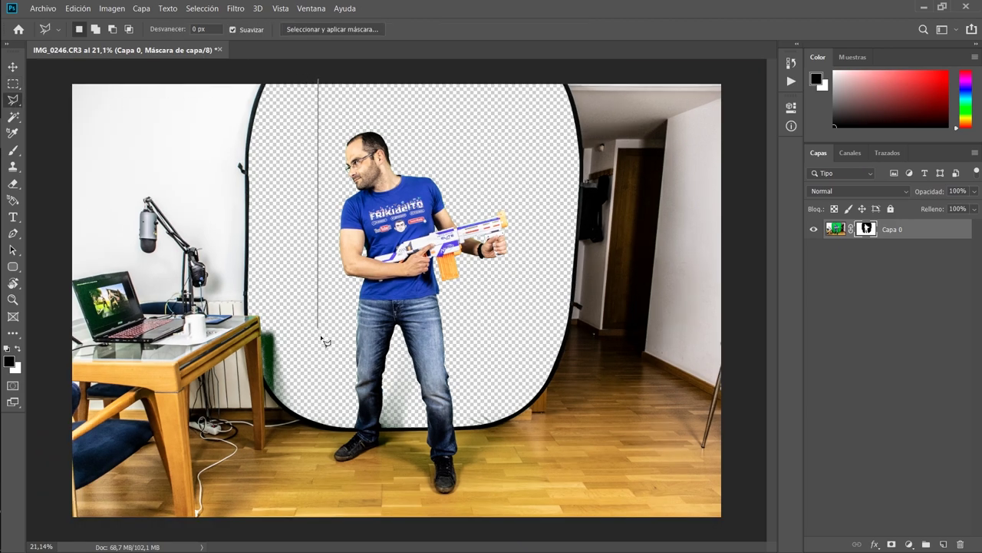
left_click(335, 411)
left_click(305, 464)
left_click(383, 476)
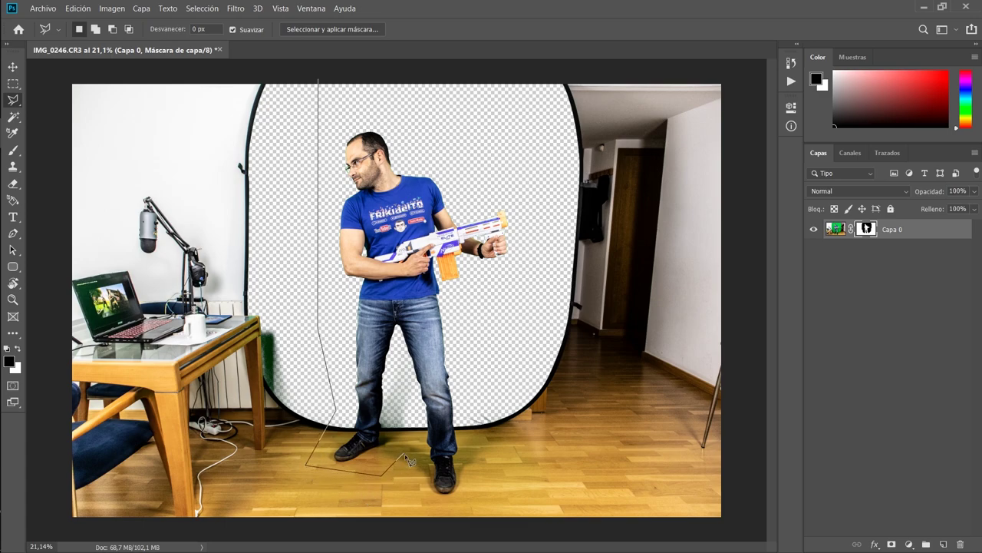
left_click(403, 454)
left_click(414, 493)
left_click(454, 507)
left_click(481, 473)
Continue the outline up the man's right side and around the canvas corners, closing the room selection
left_click(479, 322)
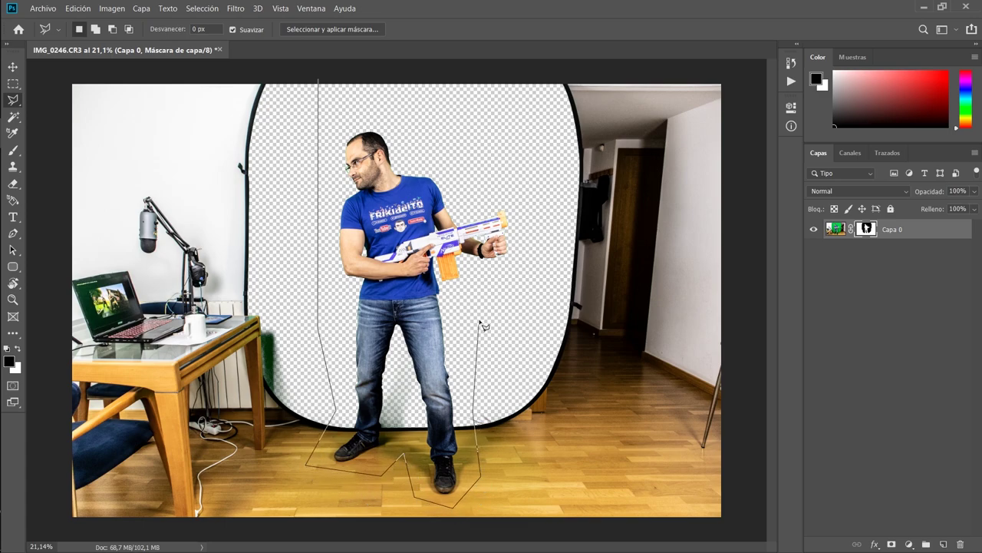
left_click(524, 240)
left_click(527, 66)
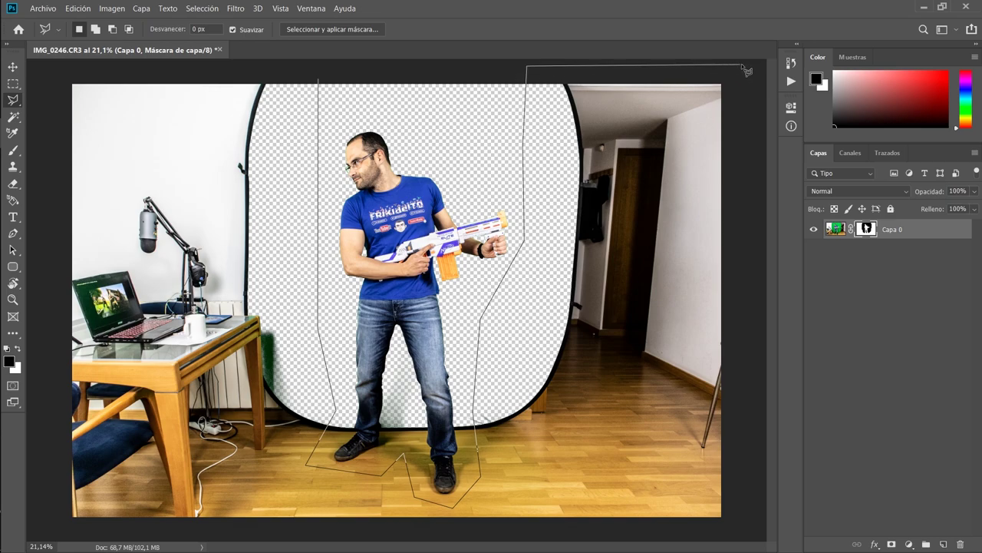
left_click(743, 65)
left_click(743, 526)
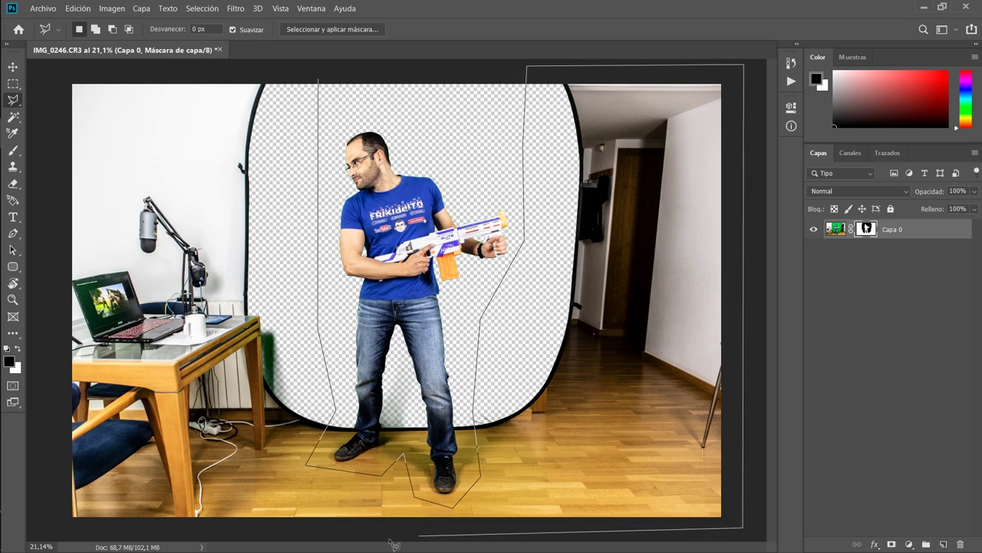
left_click(54, 527)
left_click(59, 73)
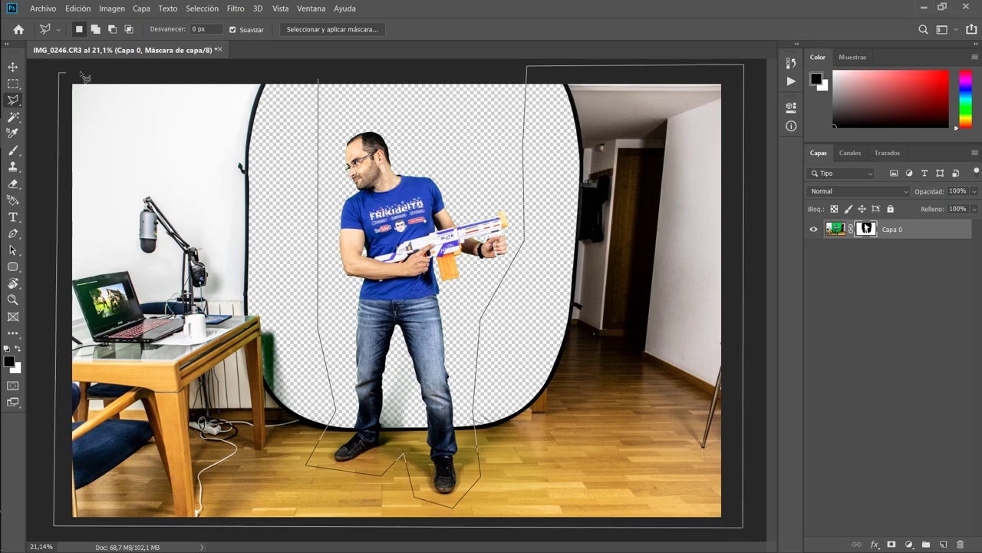
left_click(324, 67)
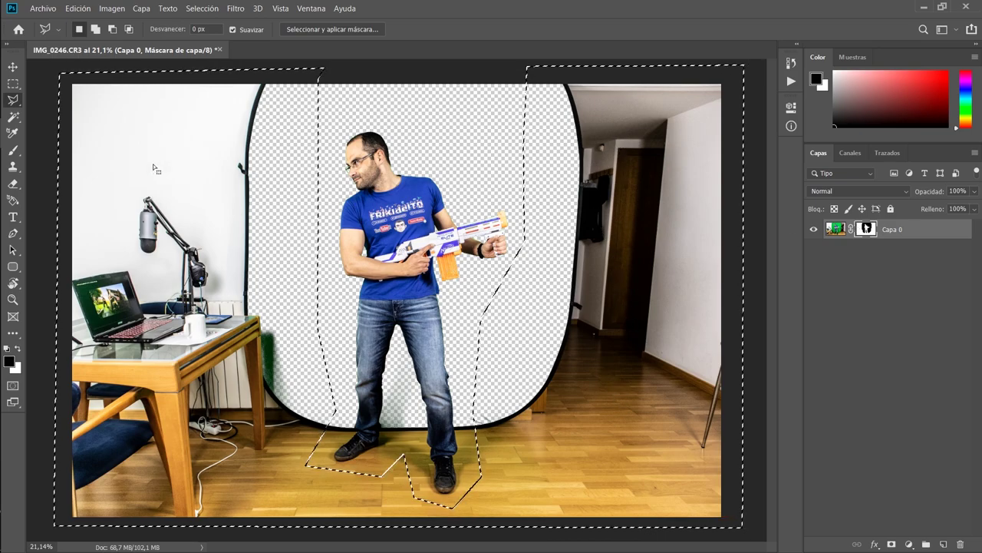
left_click(81, 11)
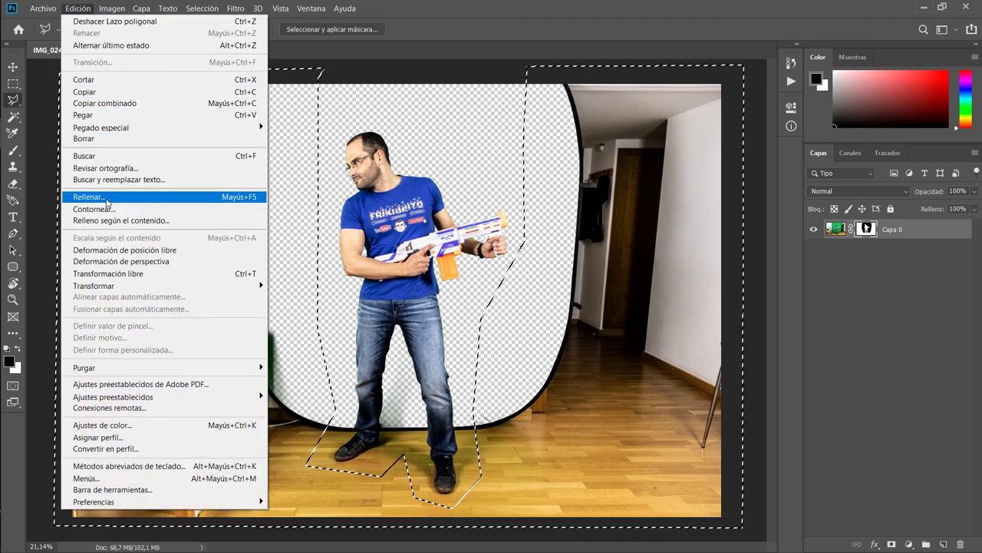
Fill the selected room black in Normal mode on the mask, then clear the selection
left_click(109, 195)
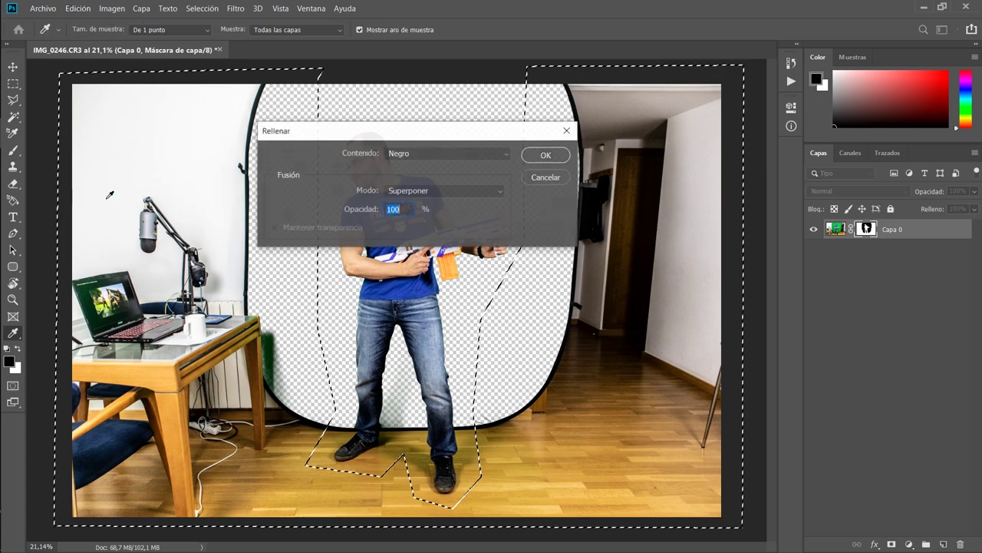
left_click(421, 194)
left_click(414, 170)
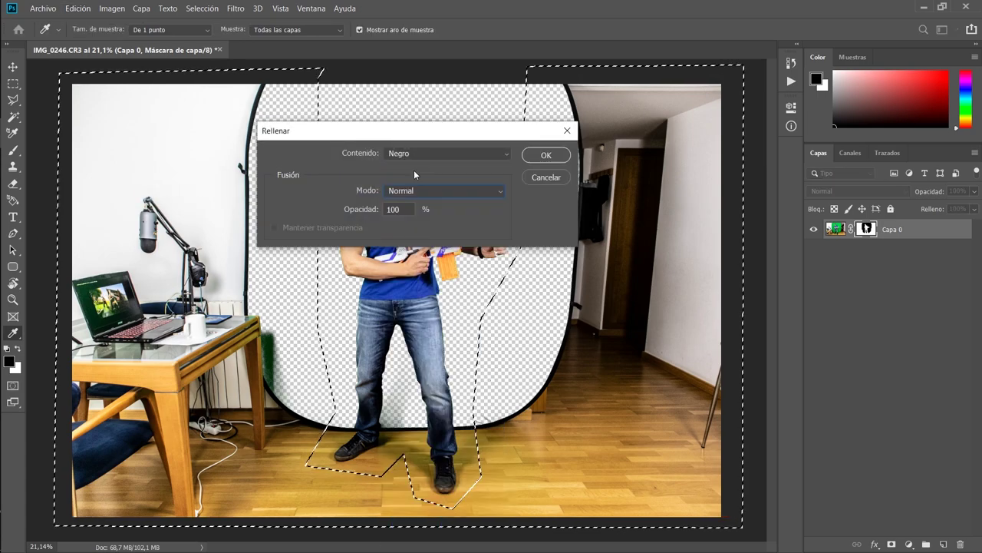
left_click(545, 155)
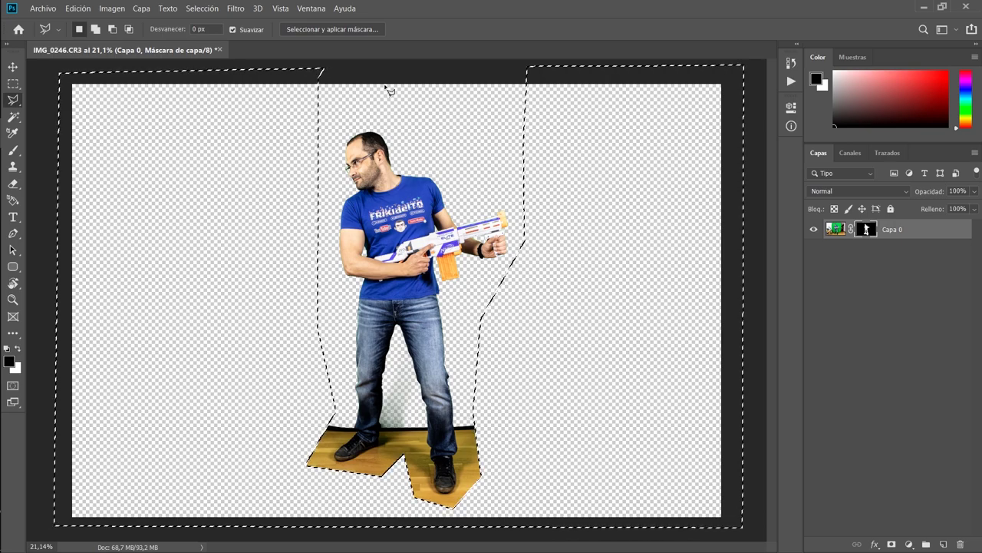
key("m")
left_click(371, 413)
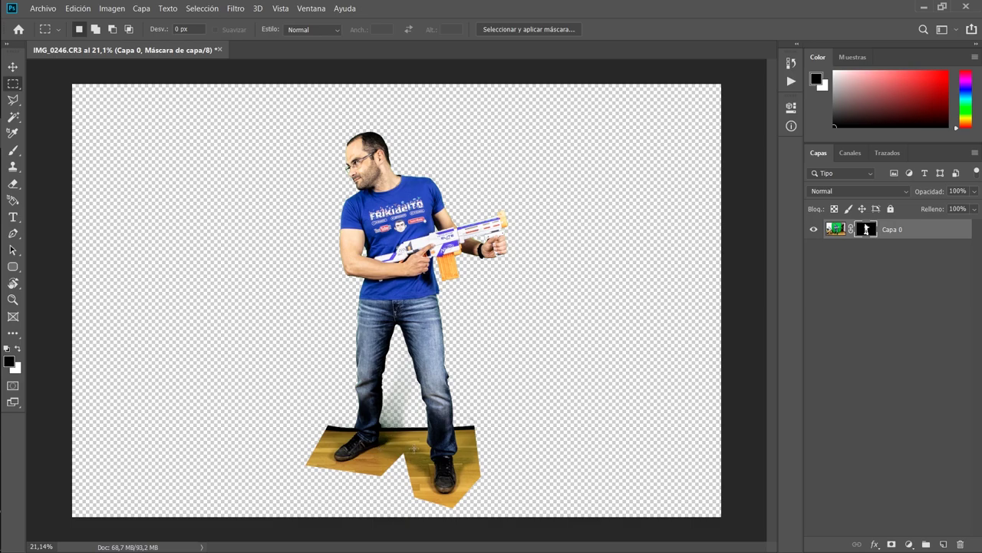
Zoom in on the man's shoes and the floor beneath them, then switch to the Polygonal Lasso
key("z")
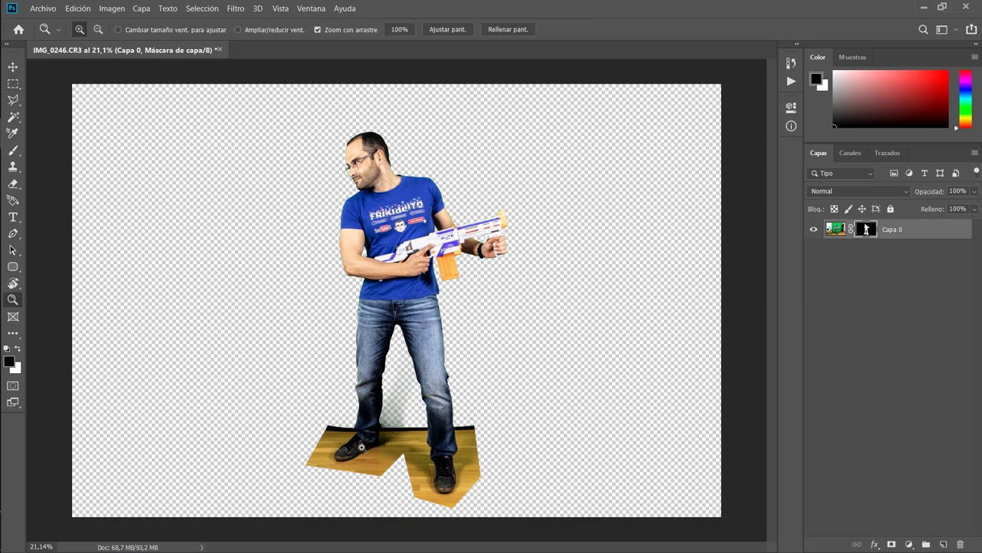
left_click_drag(364, 447, 434, 294)
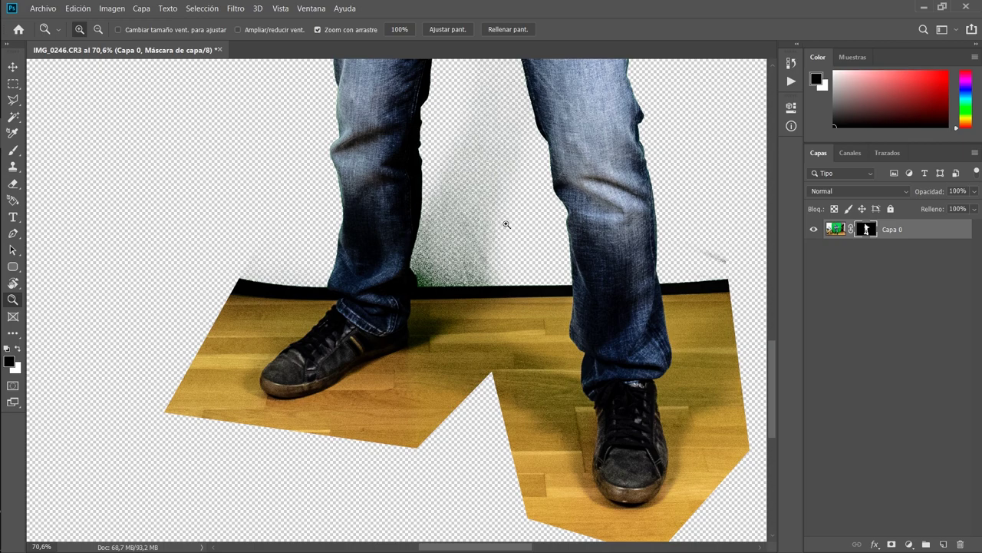
left_click(346, 265)
key("l")
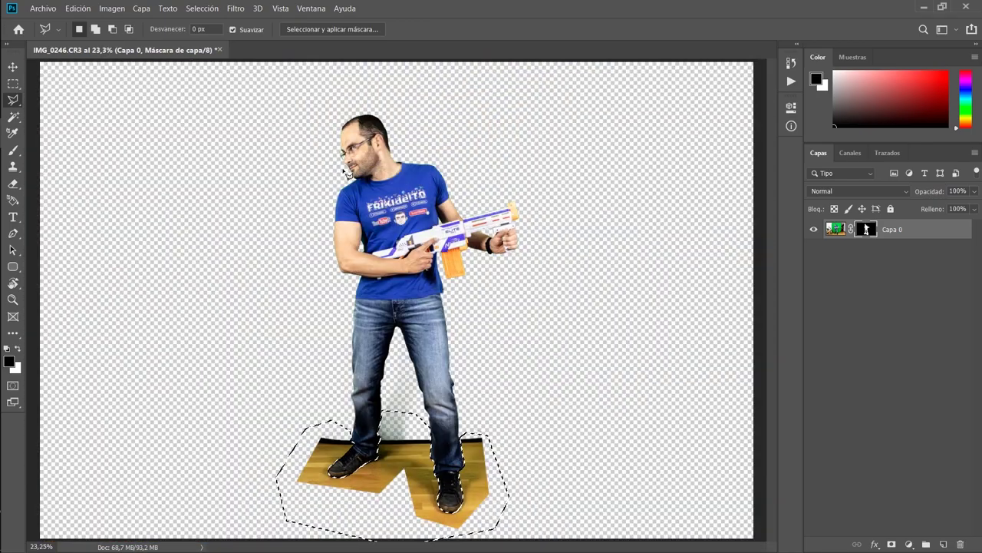
Fill the floor patch black on the mask, deselect, and target the layer pixels with Ctrl+2
left_click(79, 9)
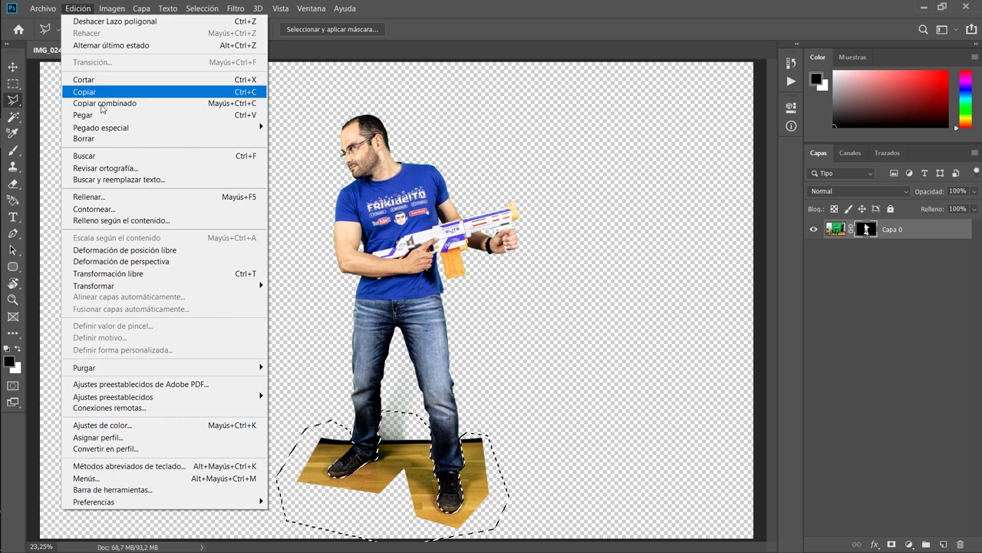
left_click(89, 197)
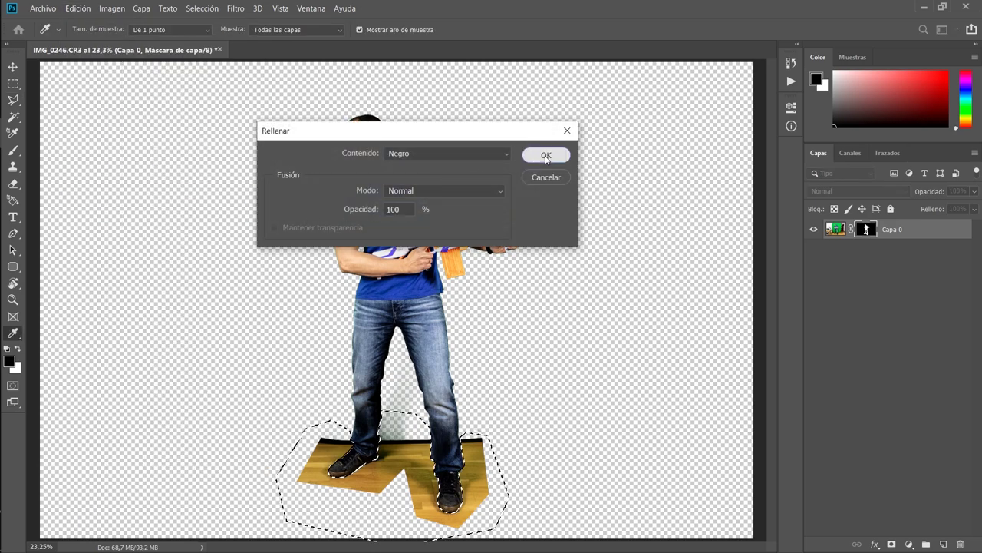
left_click(546, 155)
key("m")
key("ctrl+d")
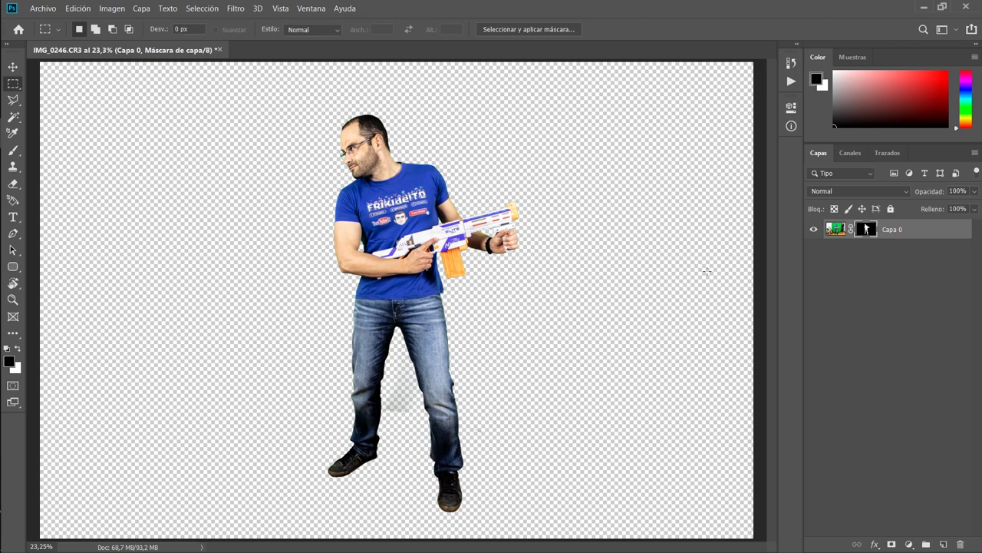
key("ctrl+2")
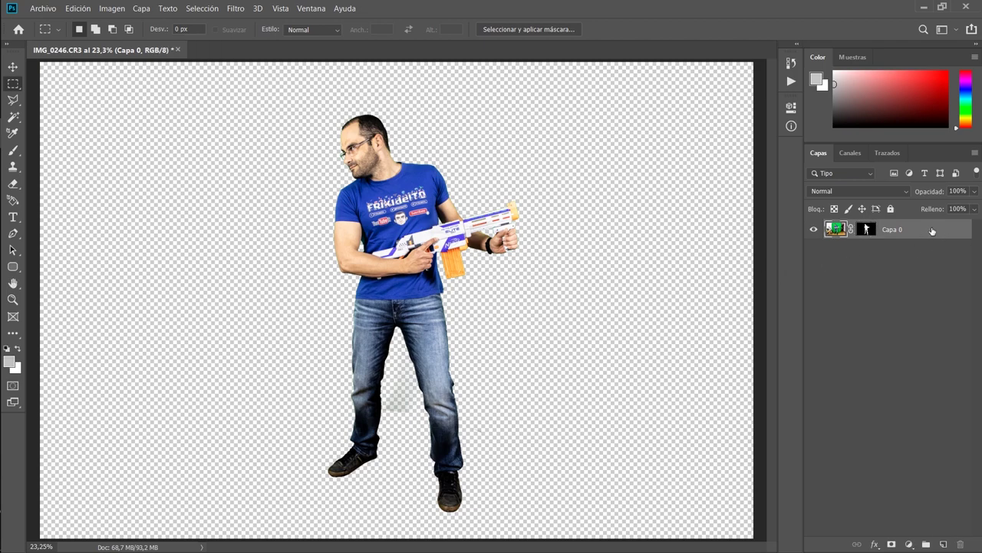
Give Capa 0 a 10 px red Trazo stroke in Estilo de capa
double_click(932, 231)
left_click_drag(644, 180, 647, 197)
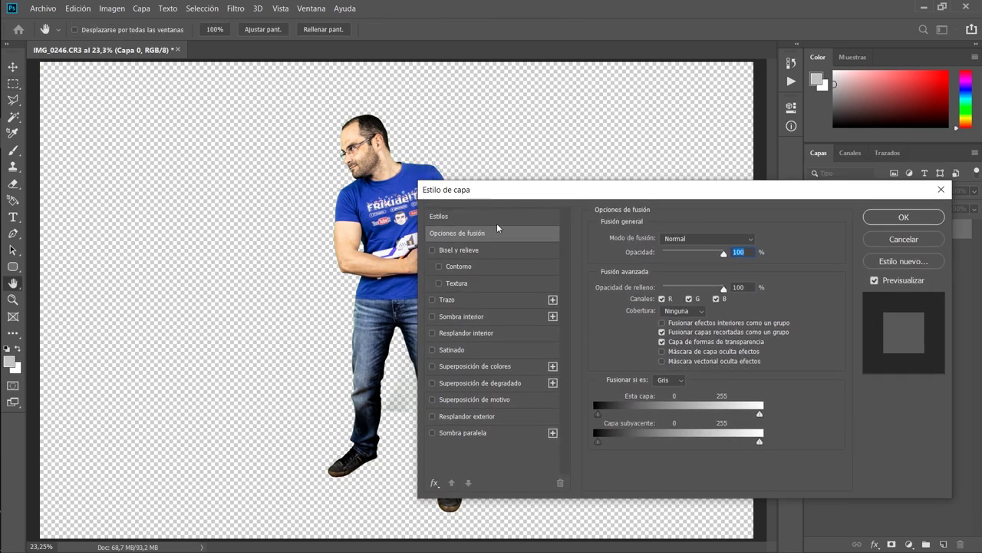
left_click(431, 299)
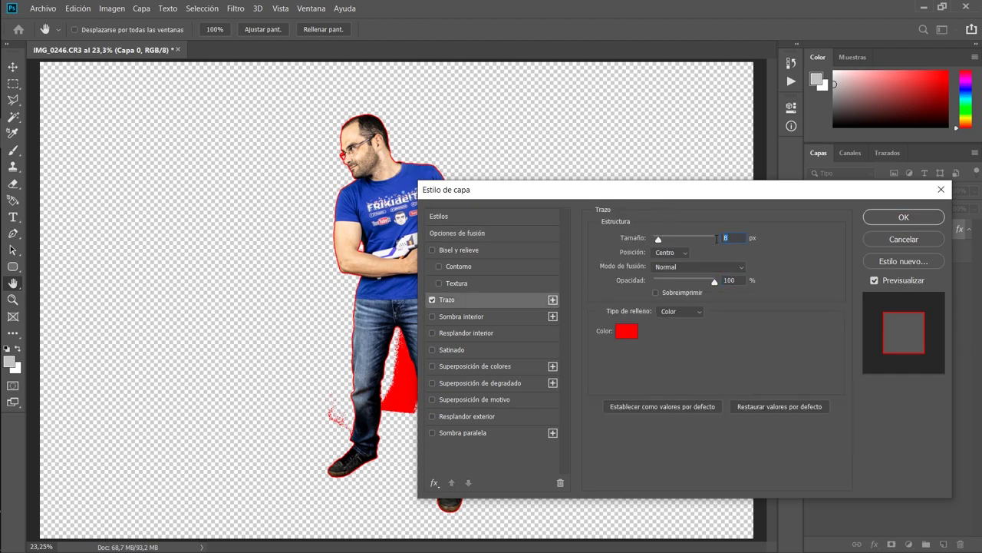
type("0")
left_click(913, 222)
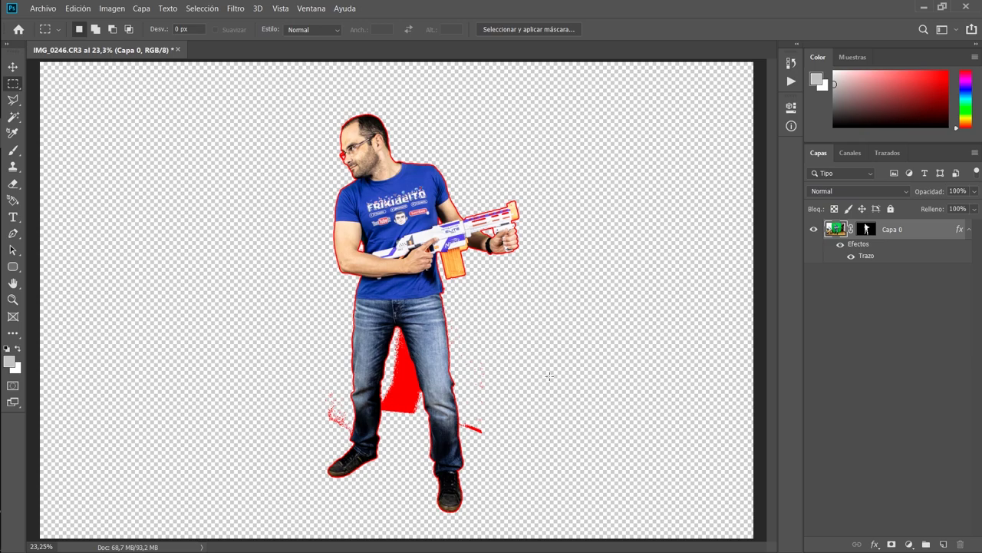
Zoom onto the jeans, hide the Efectos stroke, and switch to the Lasso tool
key("z")
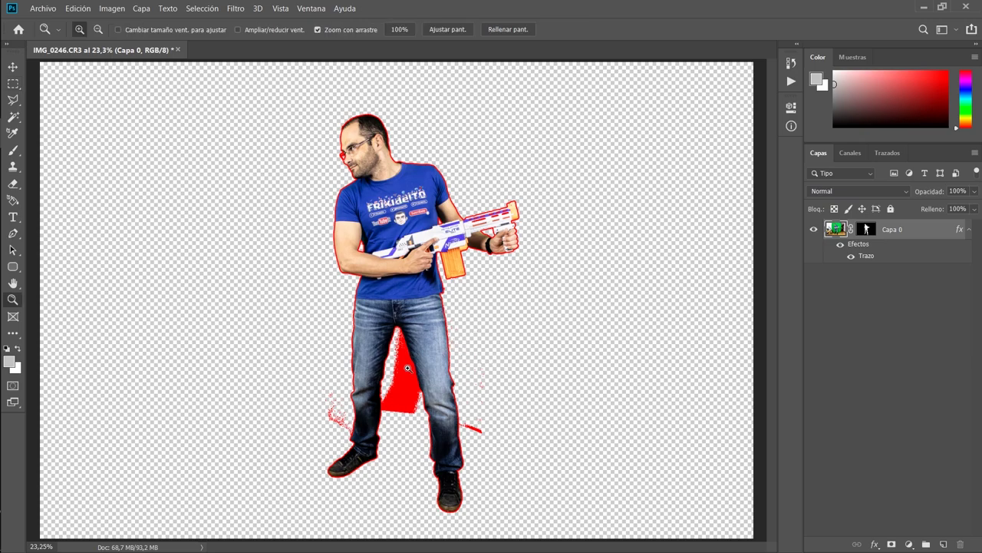
mouse_move(409, 369)
left_mouse_down()
mouse_move(453, 362)
mouse_move(498, 267)
left_mouse_up()
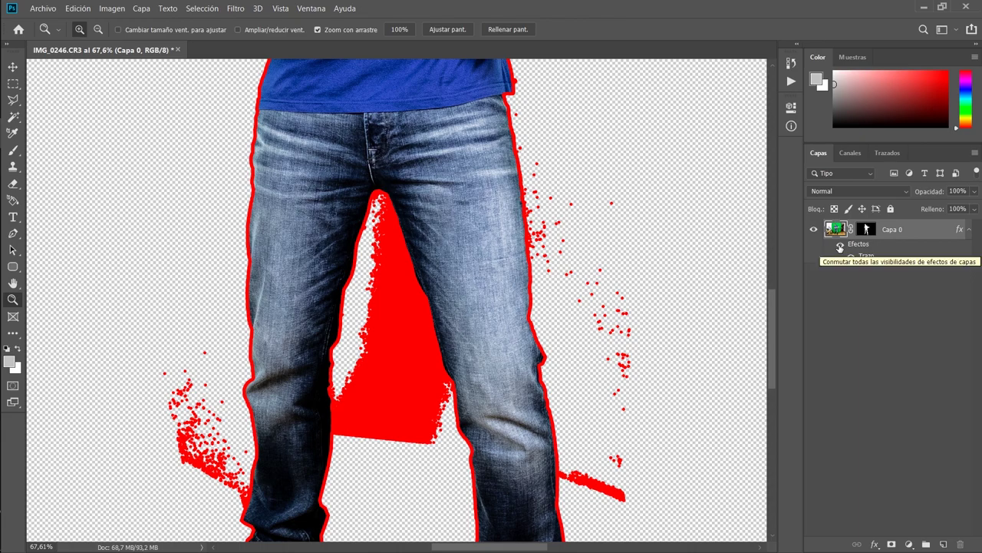
left_click(840, 245)
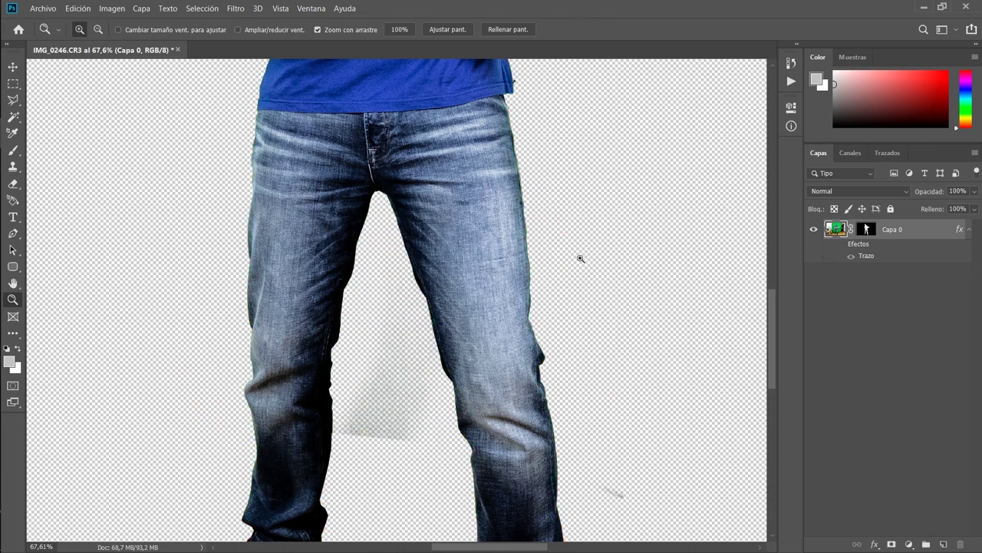
key("l")
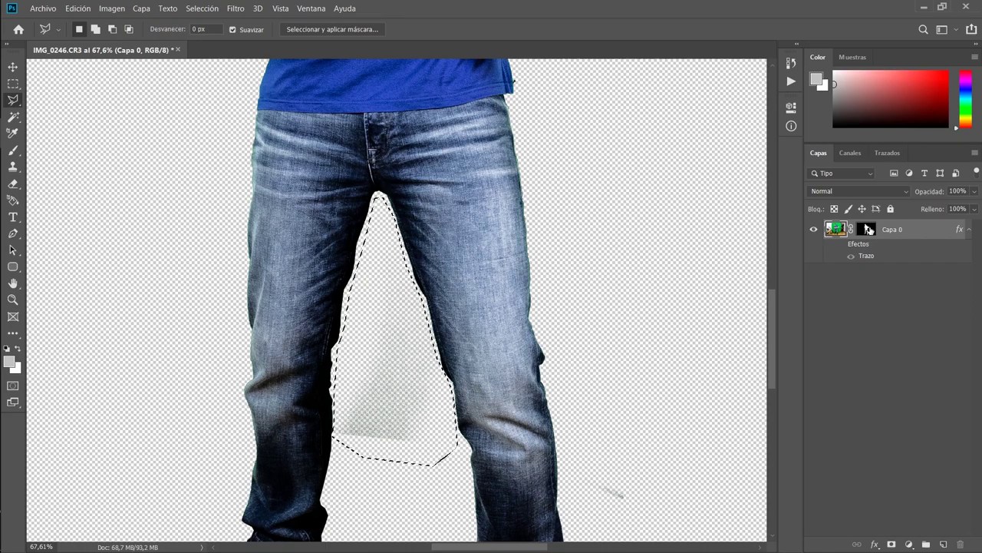
Fill the grey smear between the legs black on the layer mask, then re-show the stroke
left_click(866, 229)
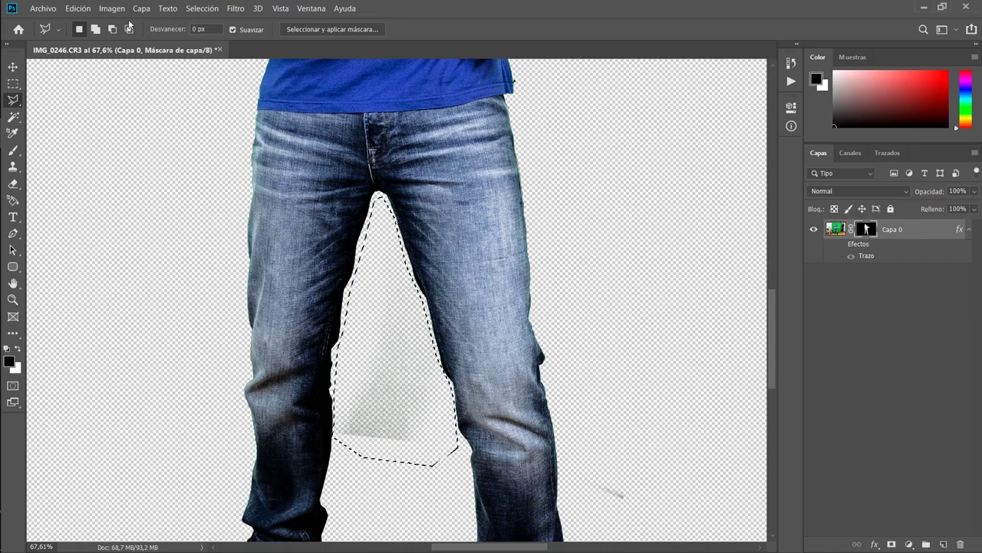
left_click(78, 8)
left_click(108, 198)
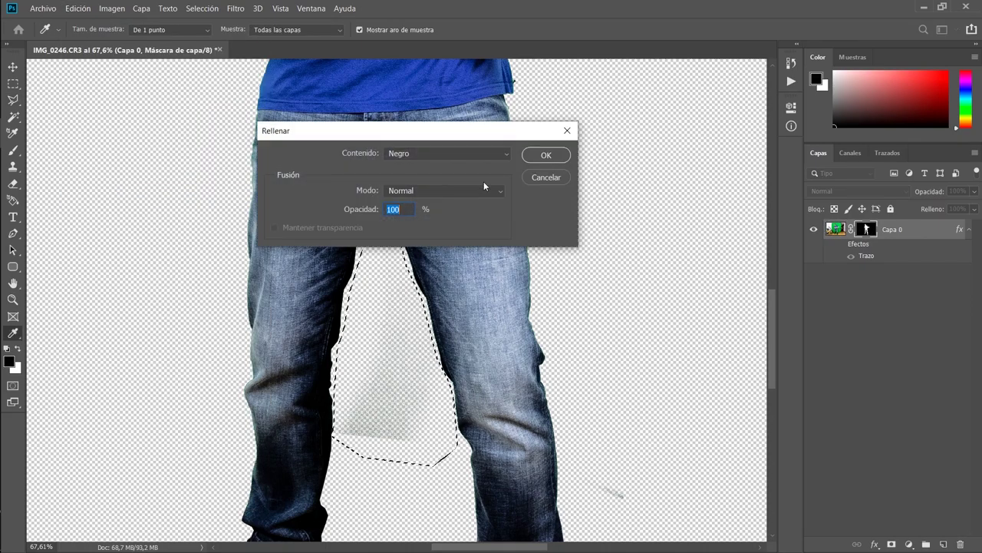
left_click(544, 156)
left_click(841, 244)
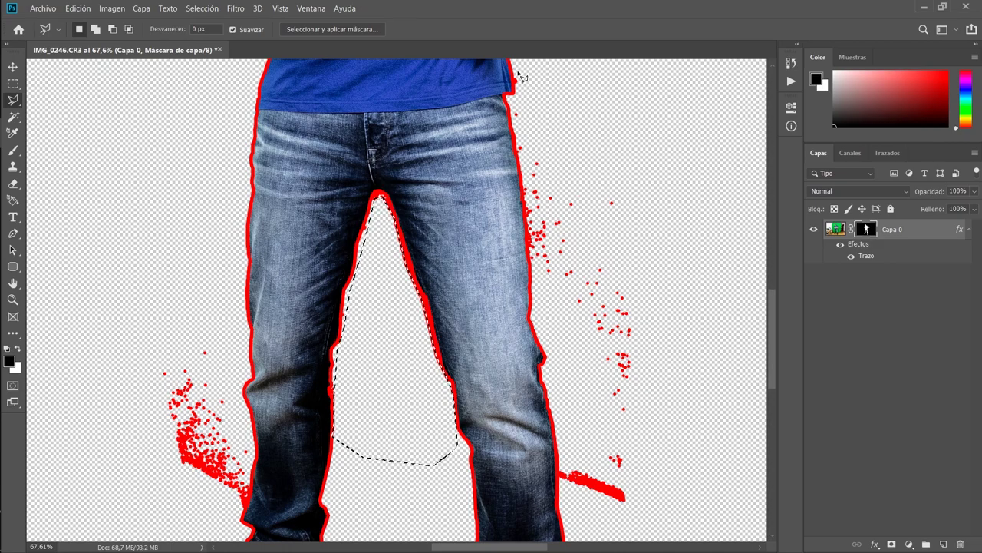
Lasso the red specks beside the right leg and fill them black on the mask
left_click_drag(515, 77, 528, 171)
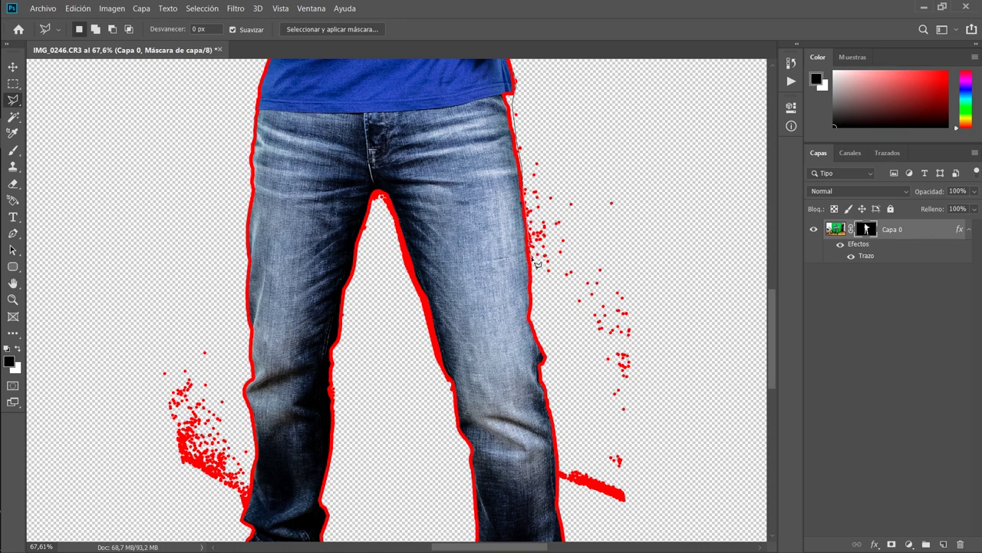
left_click(560, 468)
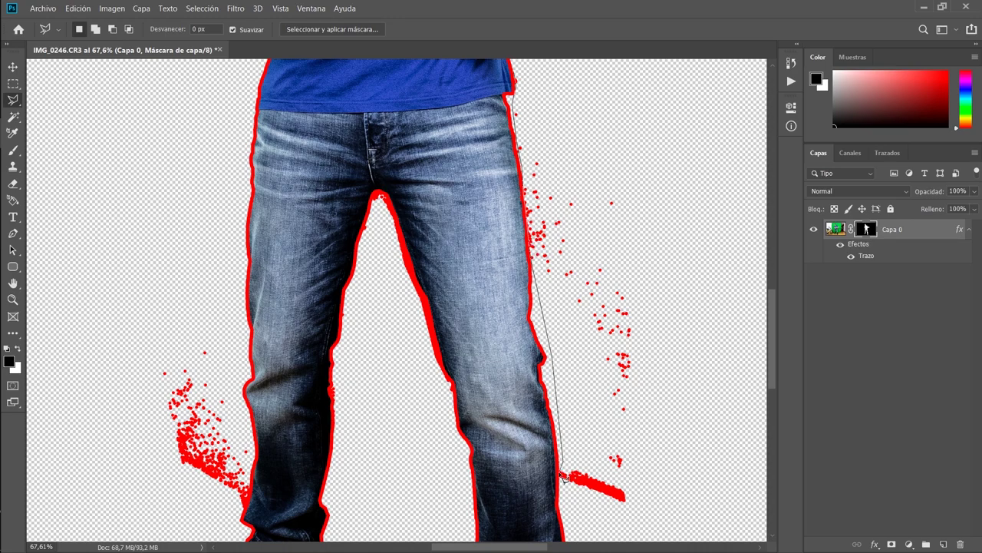
left_click(624, 517)
left_click(717, 480)
left_click(721, 268)
double_click(694, 161)
left_click(78, 9)
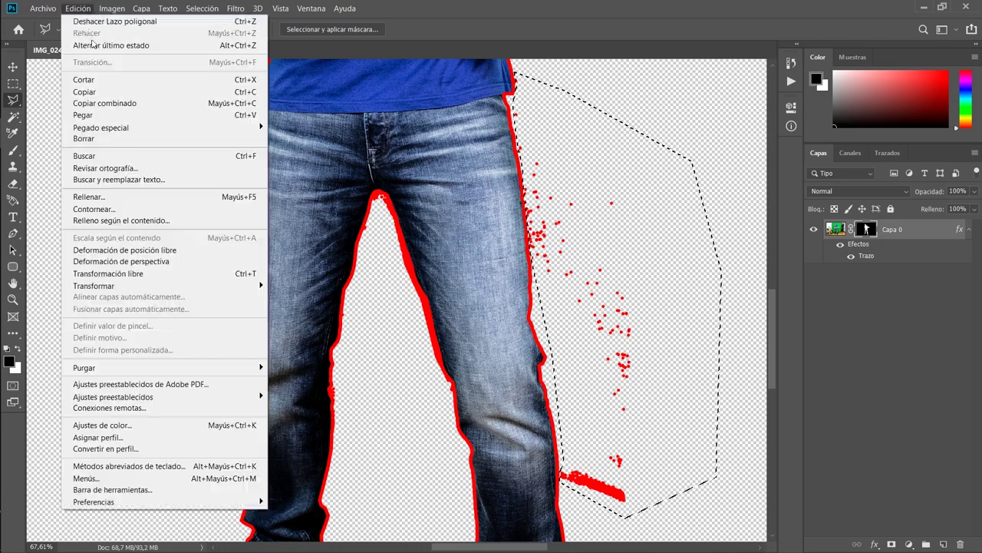
left_click(107, 197)
key("Return")
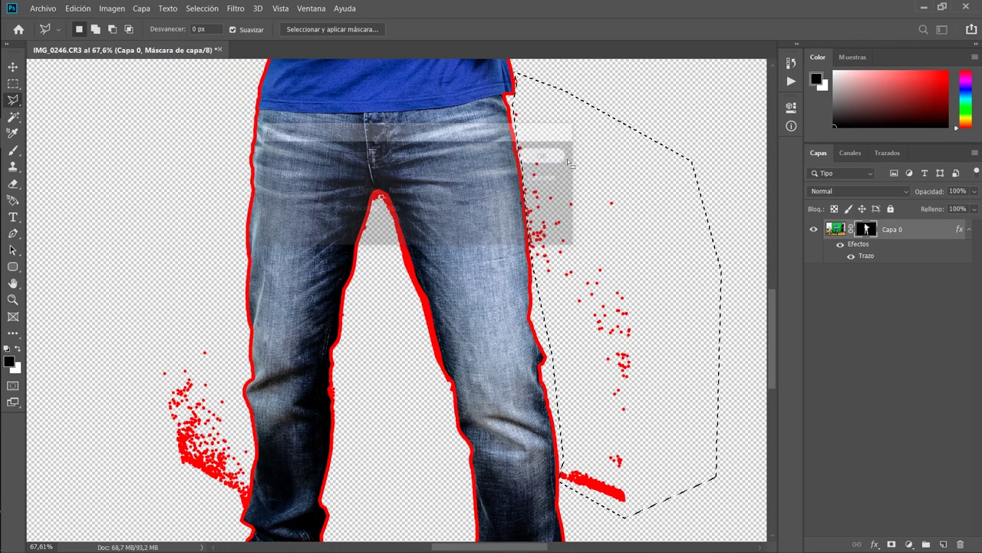
Lasso the specks beside the lower leg and fill them black on the mask
scroll(475, 275, "down", 3)
scroll(507, 192, "left", 5)
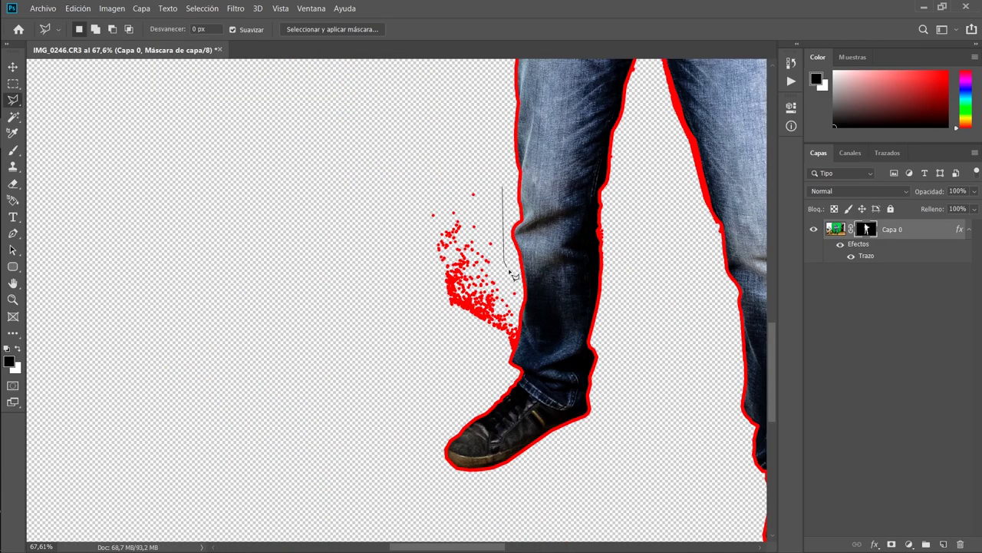
left_click(503, 360)
left_click(430, 354)
left_click(376, 258)
left_click(391, 164)
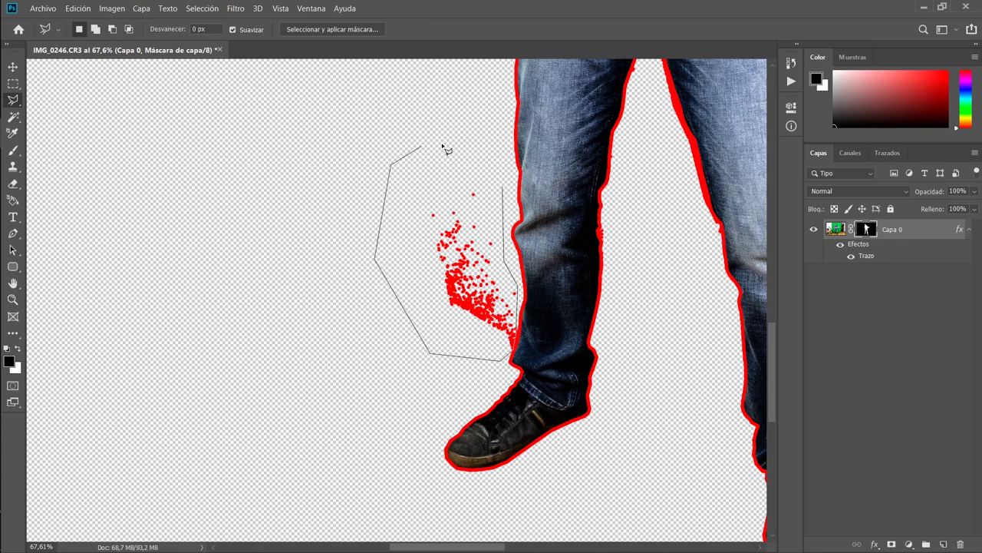
double_click(470, 143)
left_click(78, 9)
left_click(112, 198)
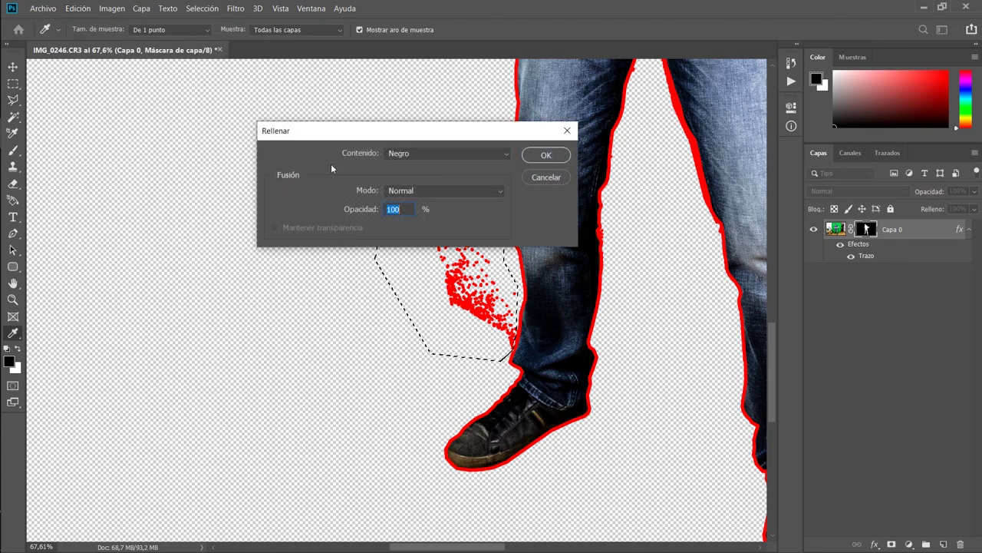
left_click(544, 155)
Deselect and fit the whole image on screen
key("ctrl+d")
key("m")
key("ctrl+0")
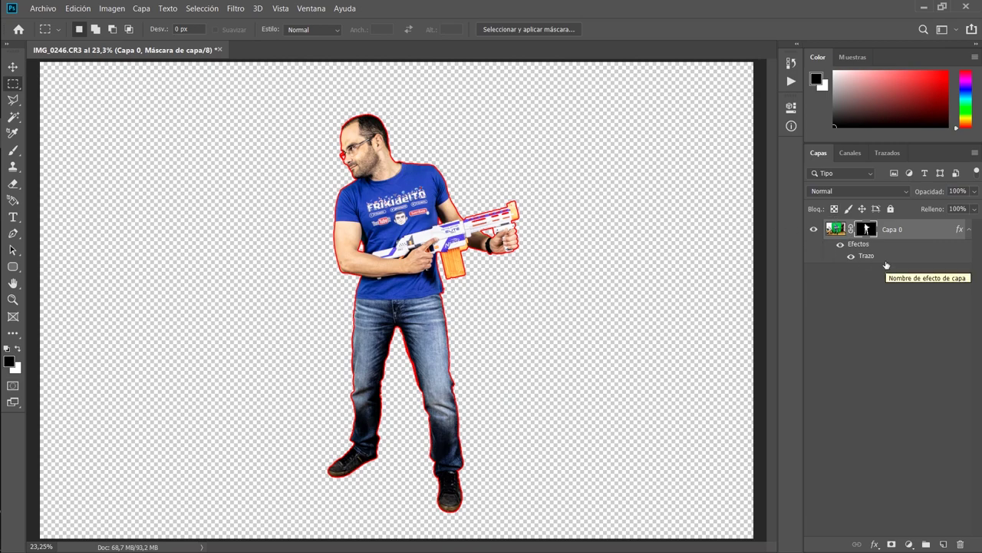
Turn off the Efectos visibility on Capa 0 to hide the red Trazo outline
left_click(840, 246)
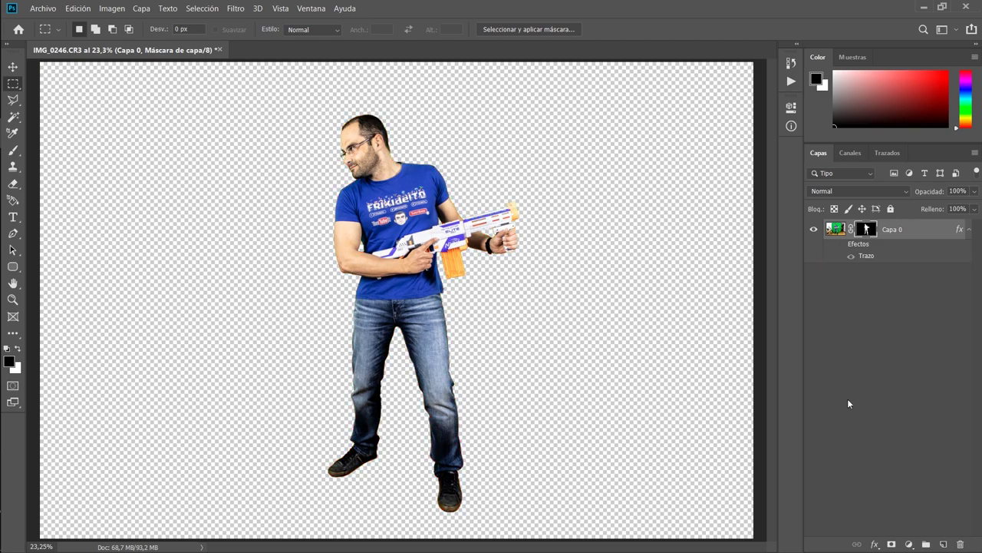